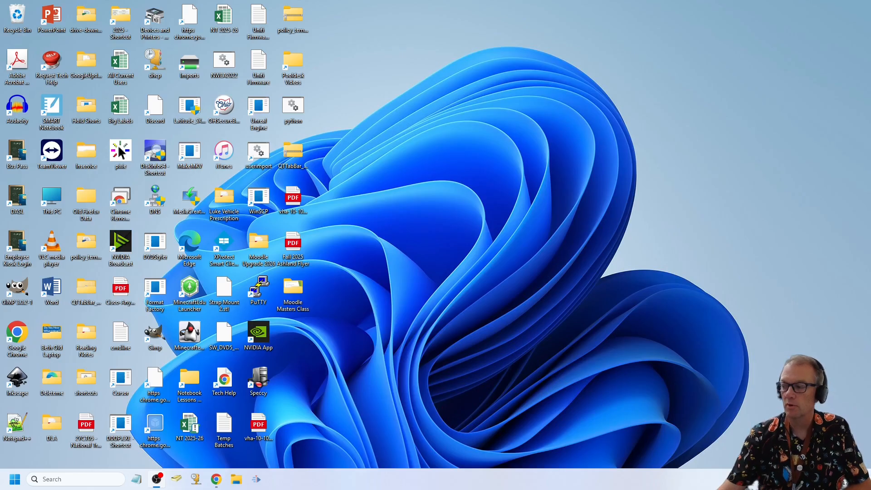
Open Remote Desktop Connection and connect to the computer NTsignage.
click(13, 481)
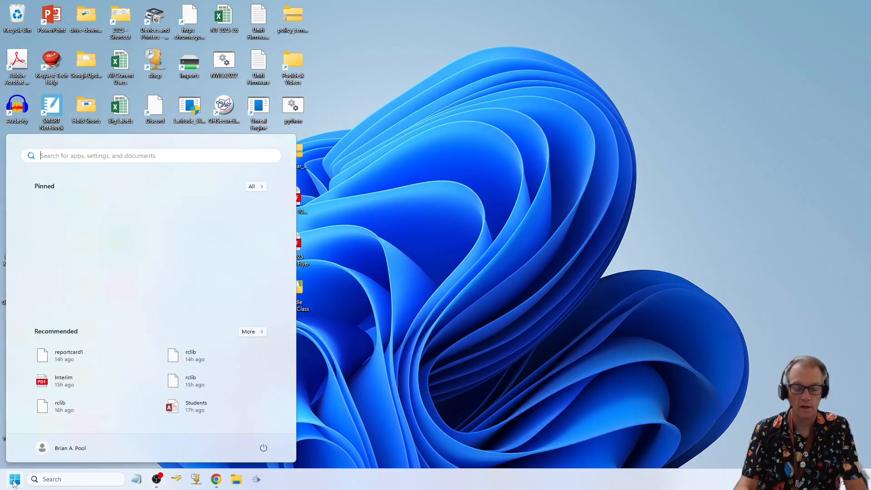
text(remote)
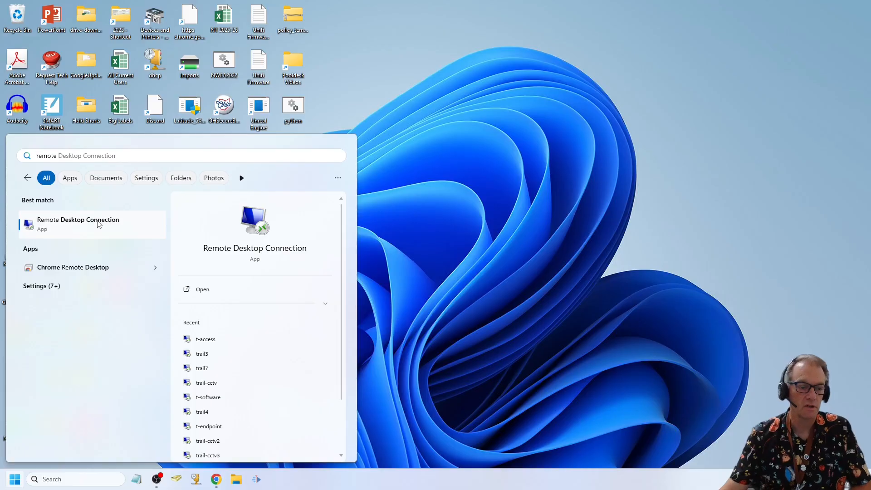
click(98, 223)
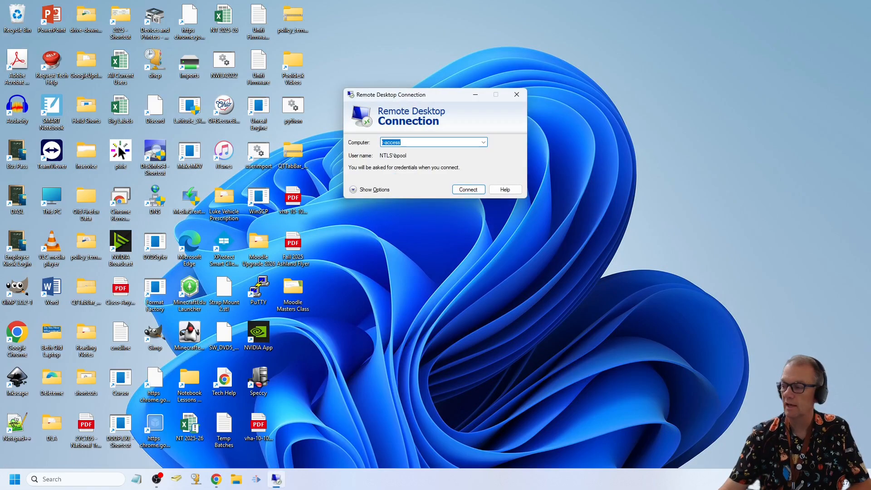
text(NTsignage)
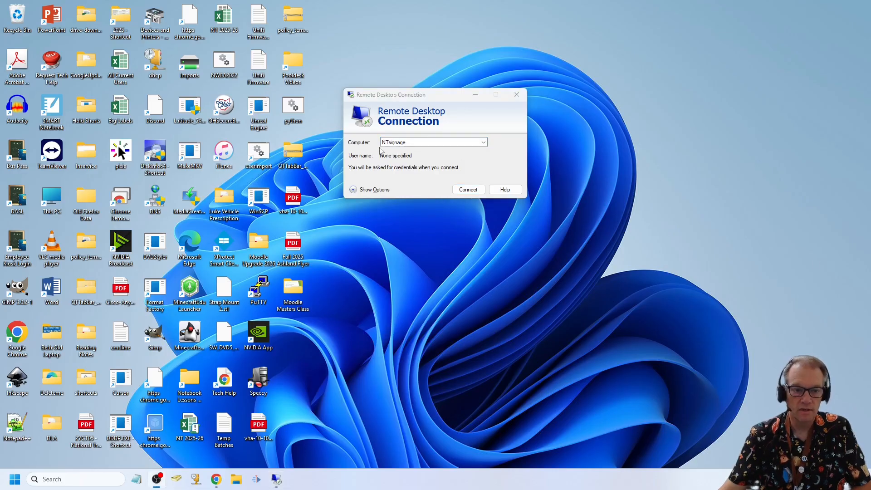
click(470, 193)
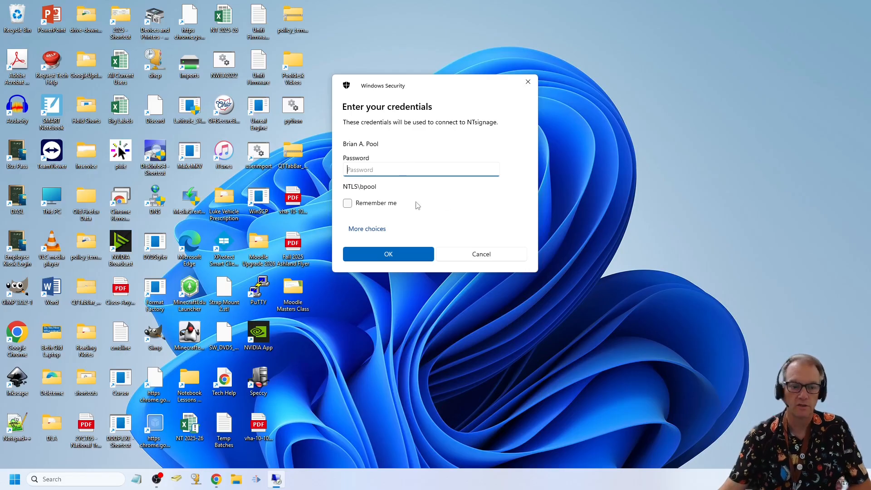
Sign in with a different account, signuser, using its password and remembering the credentials, and open SignScheduler on the remote desktop.
click(359, 233)
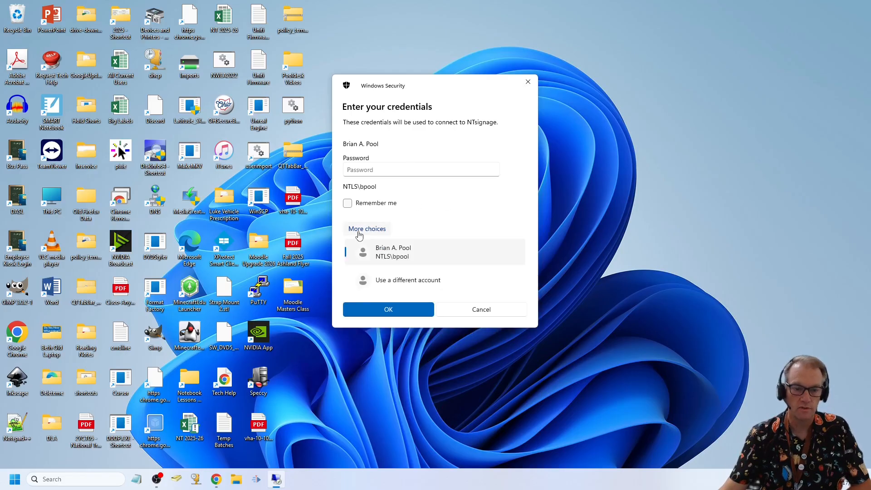
click(399, 282)
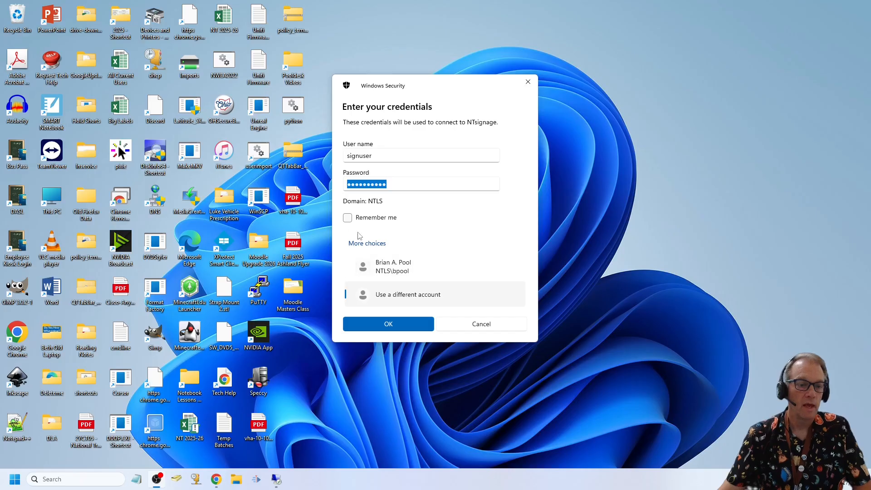
click(348, 220)
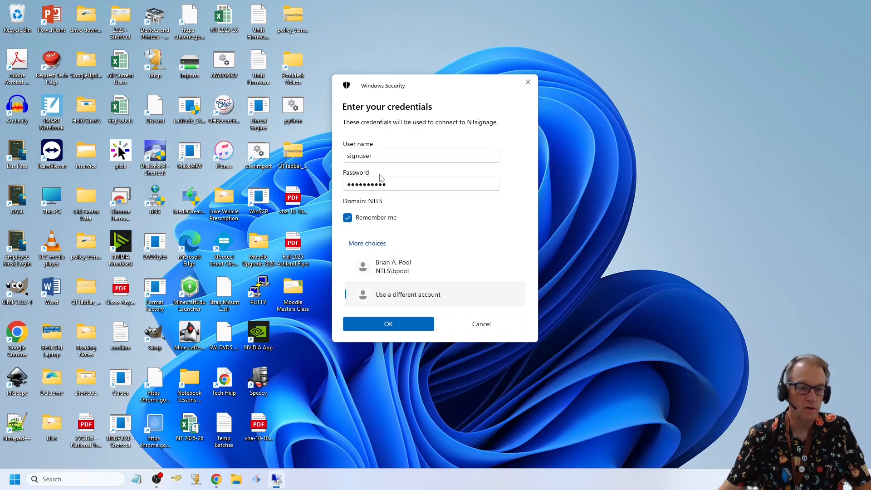
click(390, 324)
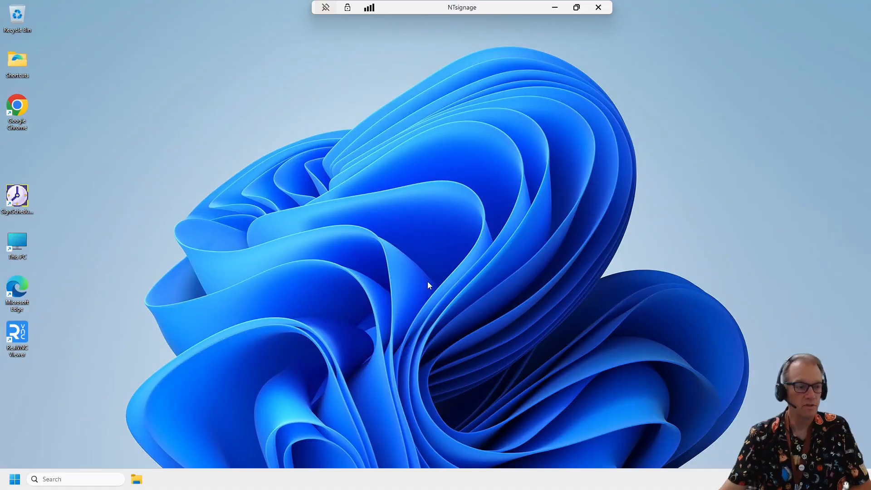
double_click(17, 196)
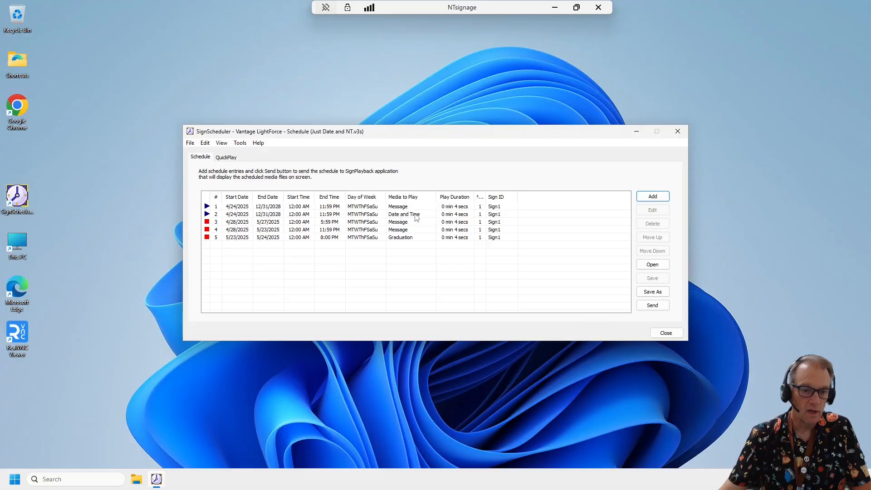
Review the Sign ID and date/time settings of the first schedule entry, closing it without changes.
double_click(400, 208)
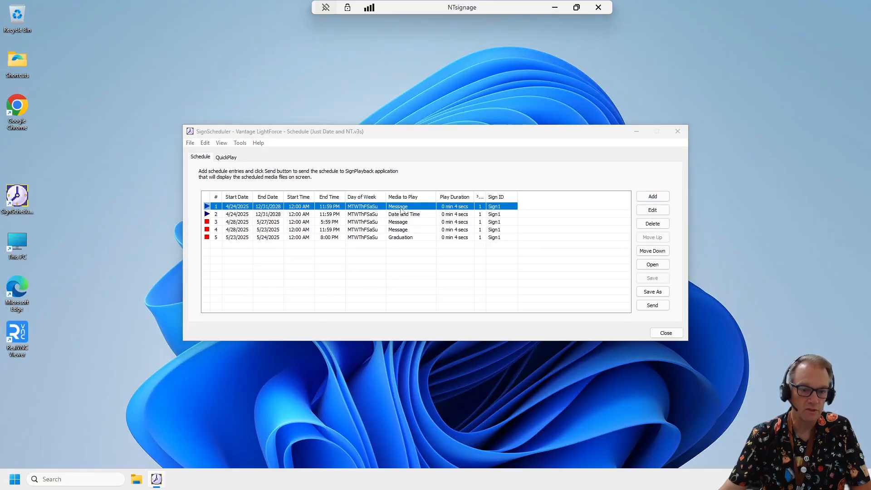
click(417, 151)
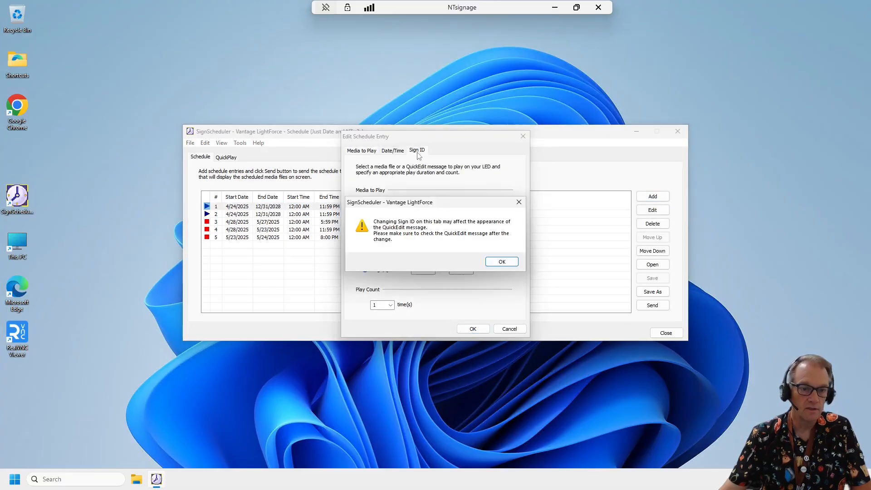
click(501, 262)
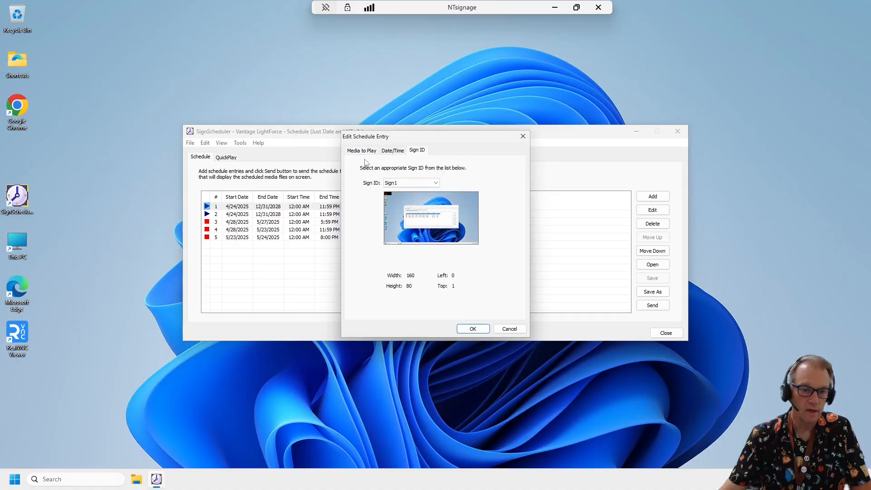
click(397, 152)
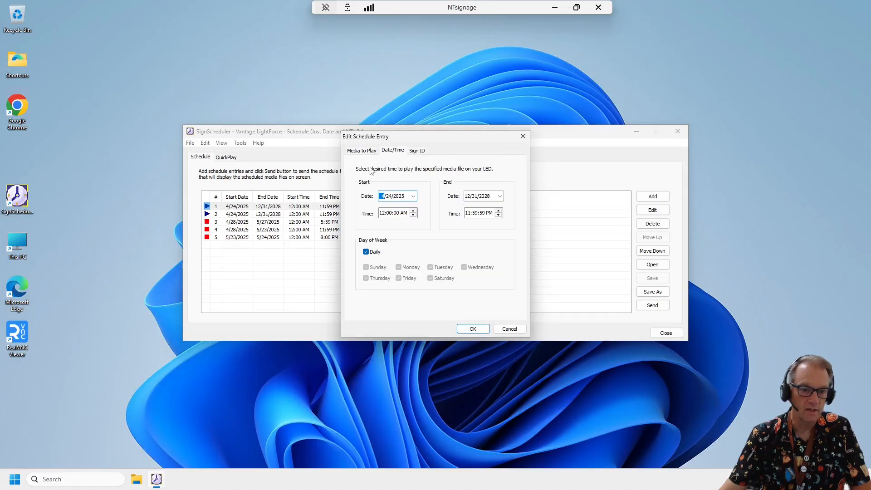
click(508, 329)
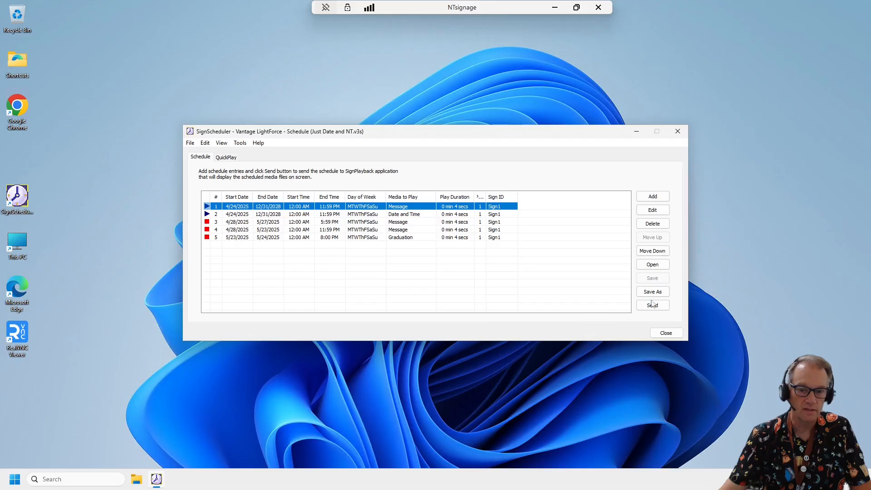
Preview the QuickEdit message of the first schedule entry and close the entry without changes.
click(654, 212)
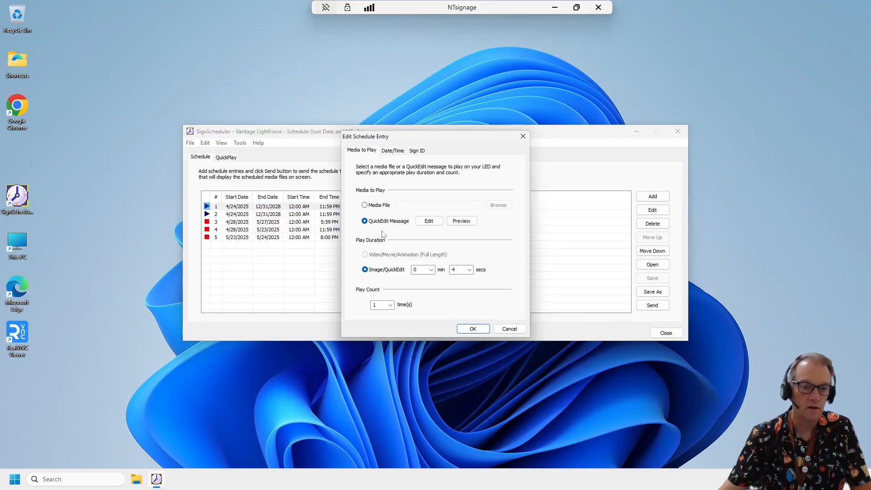
click(468, 222)
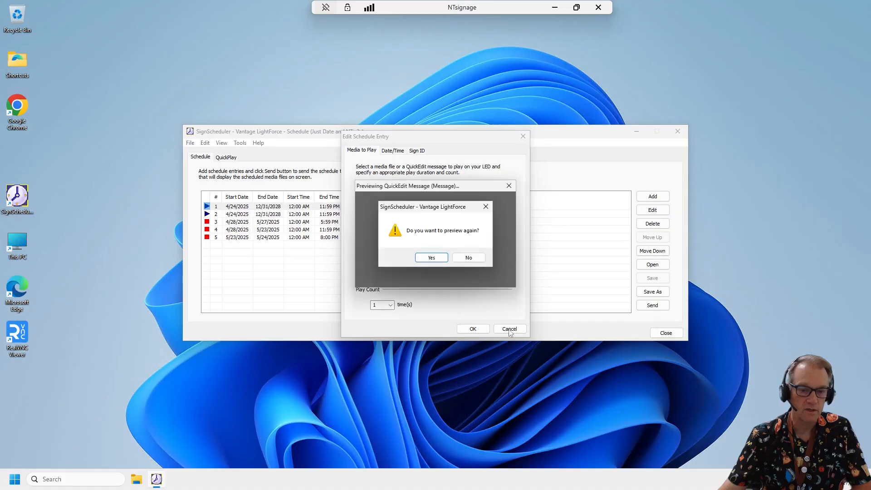
click(467, 257)
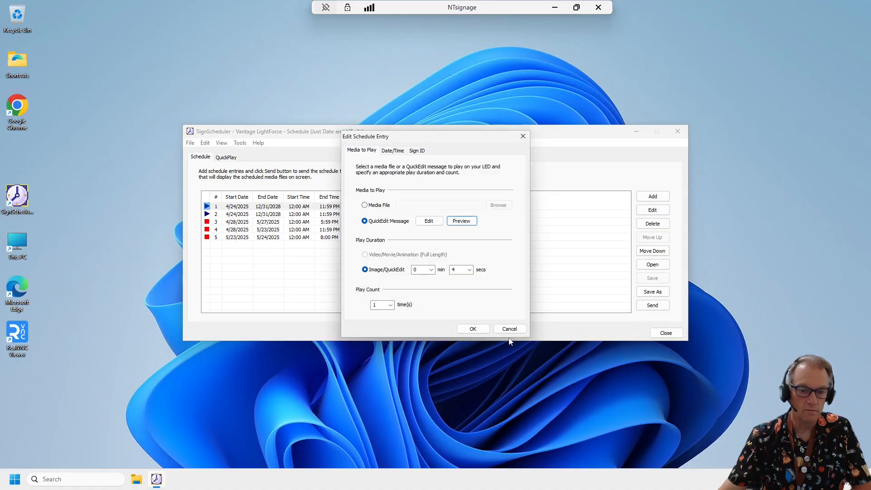
click(509, 329)
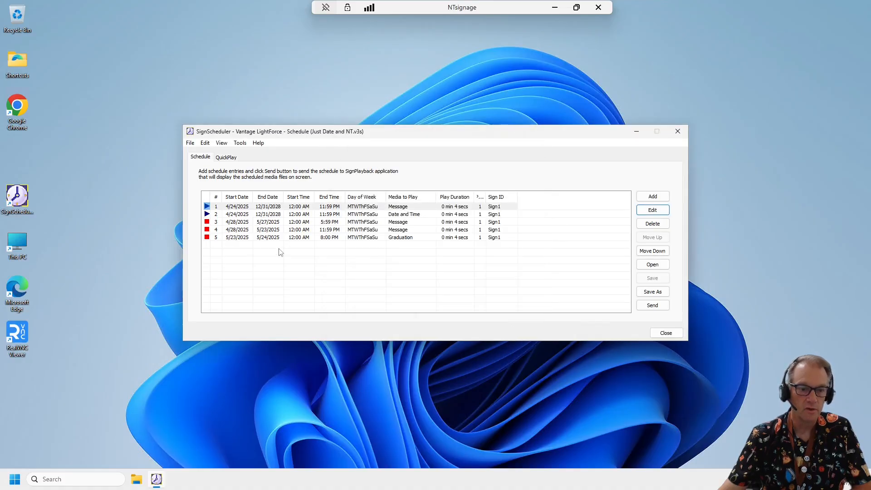
Preview the QuickEdit message of the Date and Time schedule entry, playing it twice, and close the entry.
click(496, 215)
click(657, 211)
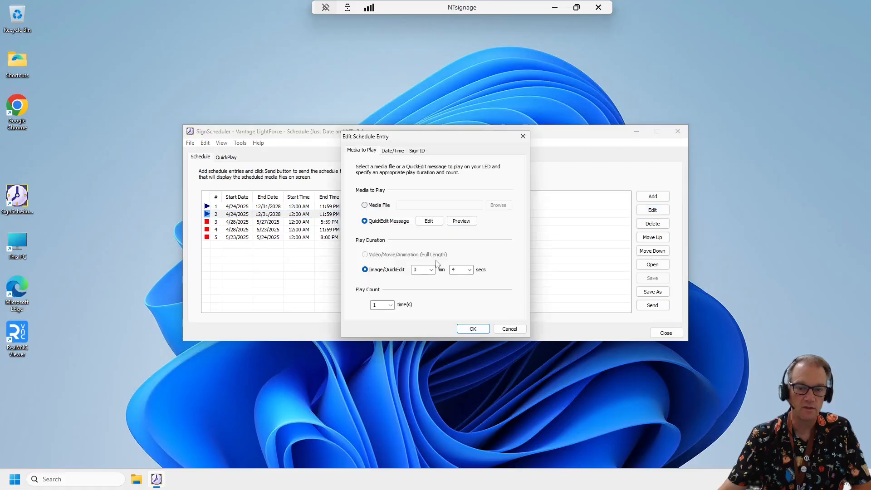
click(461, 221)
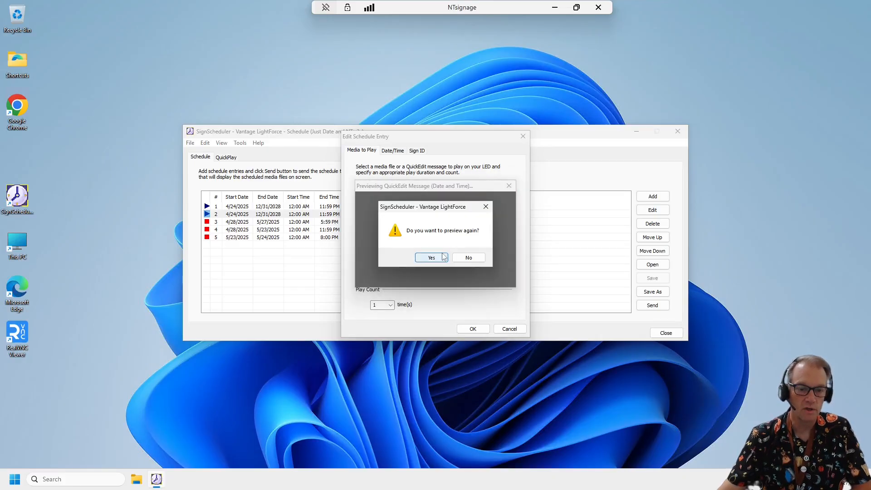
click(435, 255)
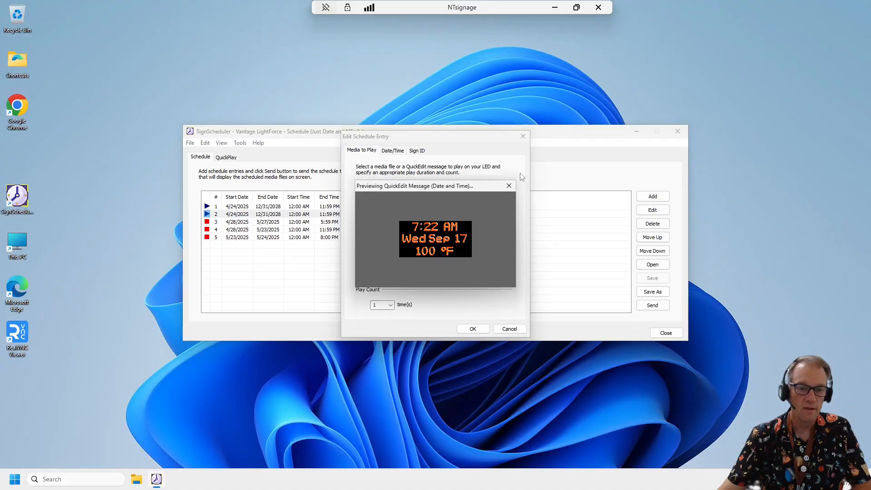
click(509, 186)
click(473, 328)
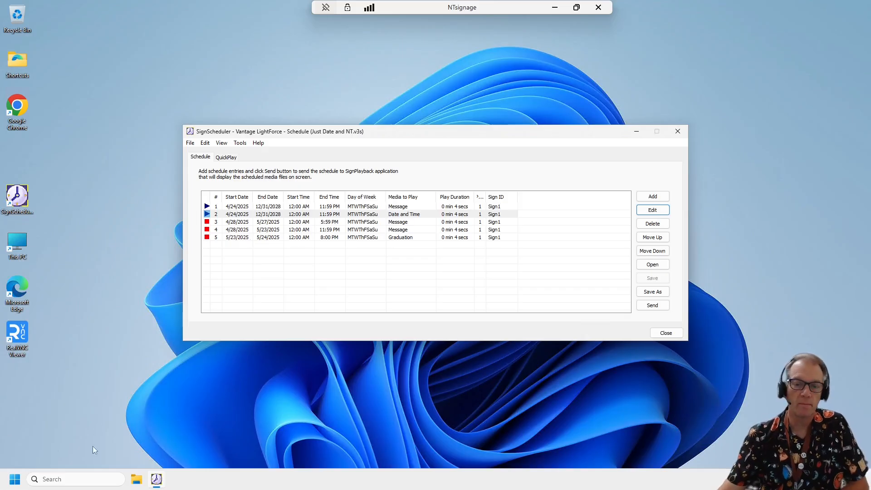
Add a schedule entry that plays a QuickEdit message for 5 seconds, and start creating its message.
click(661, 201)
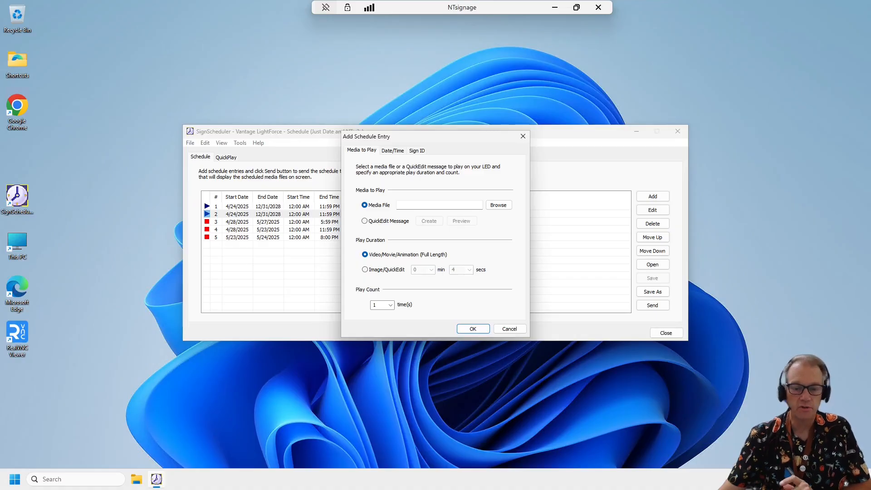
click(366, 269)
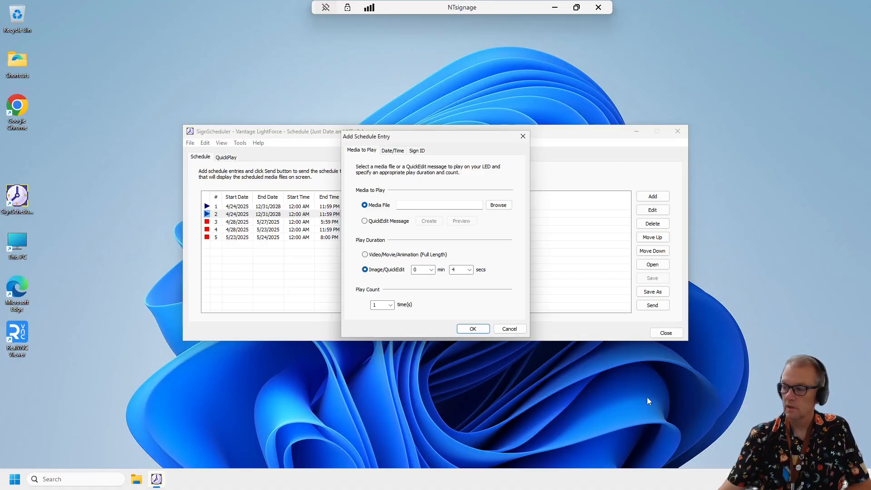
click(469, 269)
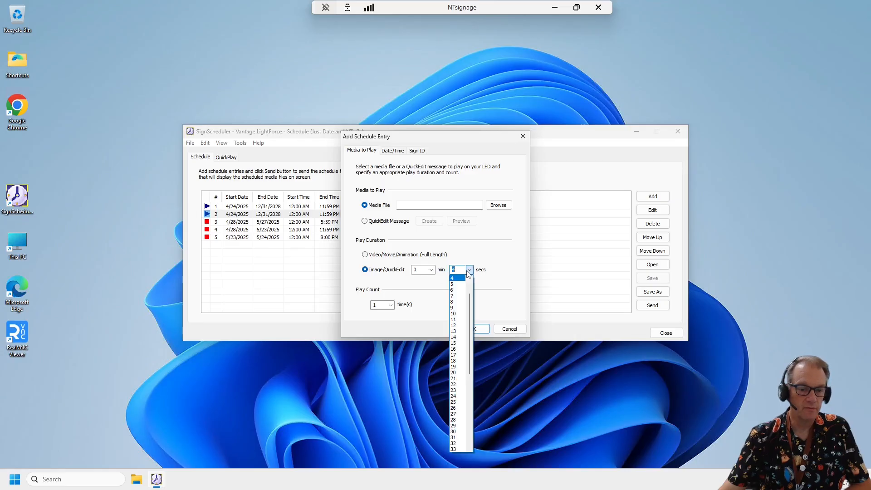
click(457, 285)
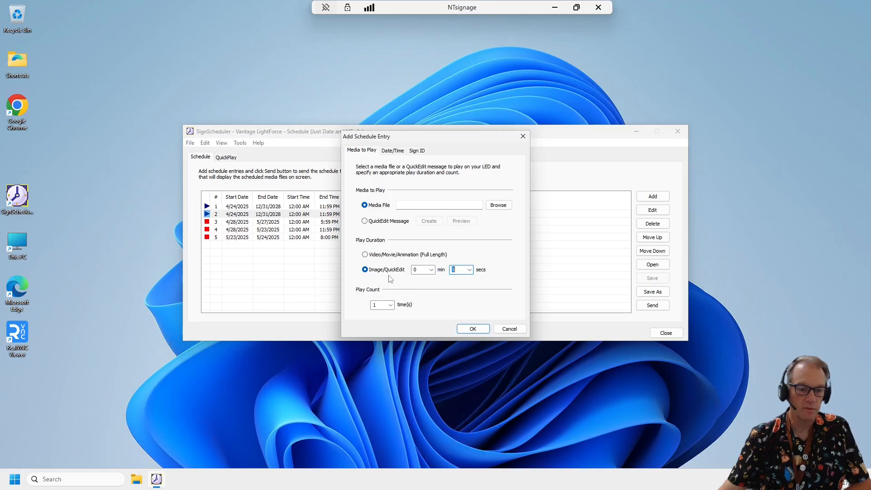
click(364, 221)
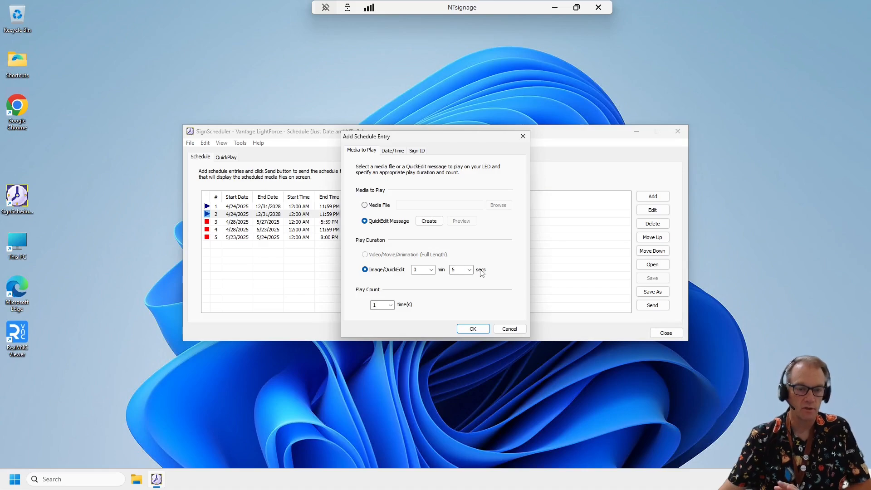
click(429, 222)
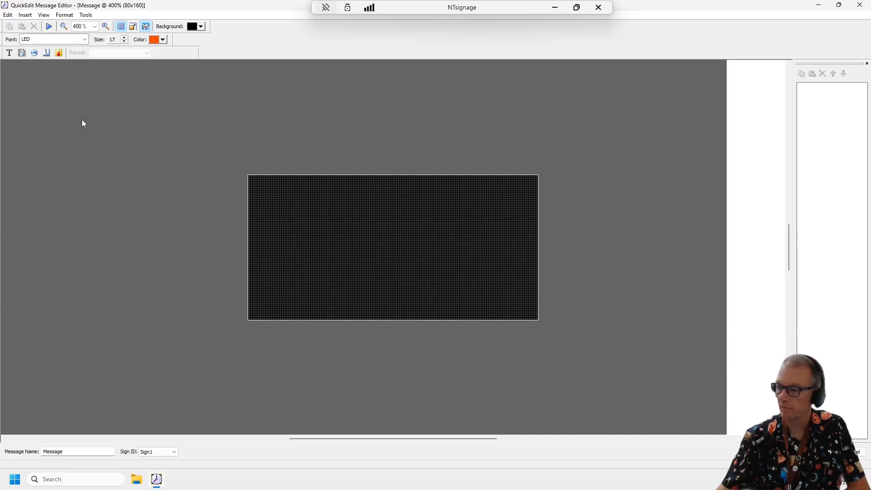
Insert the BookFair.jpg media file from the sign folder and place it on the message canvas.
click(25, 15)
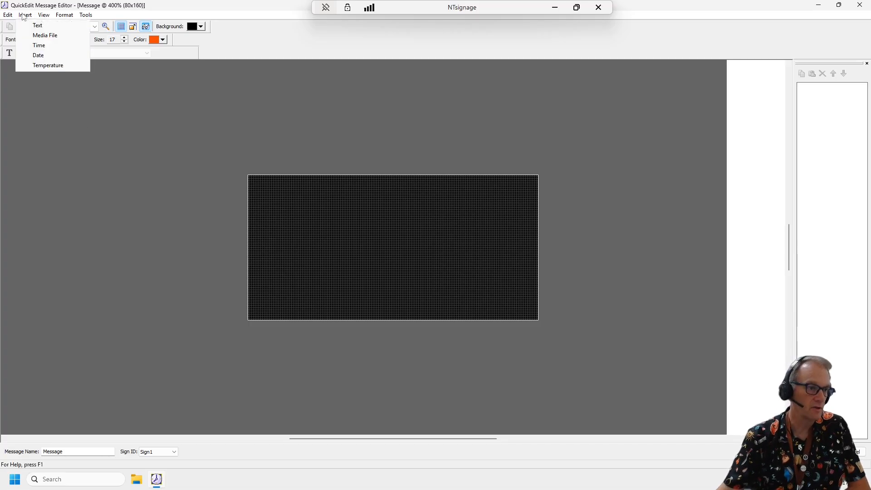
click(42, 35)
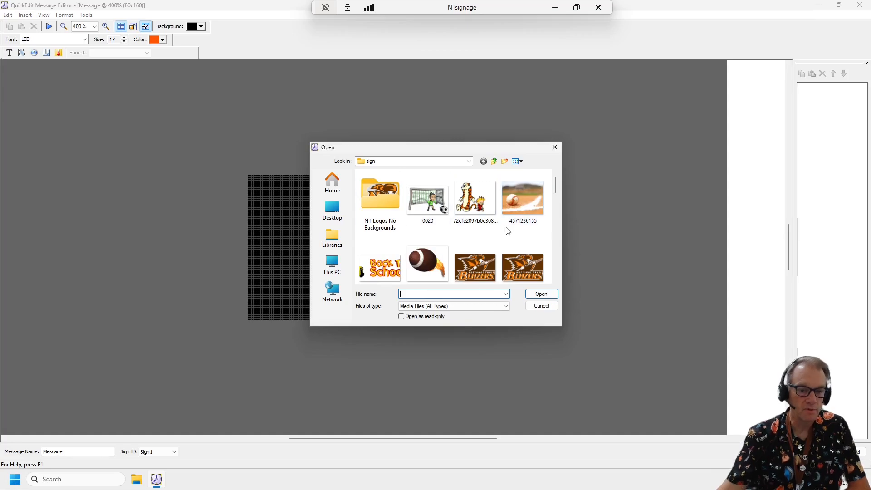
scroll(507, 232, down, 10)
scroll(513, 252, up, 2)
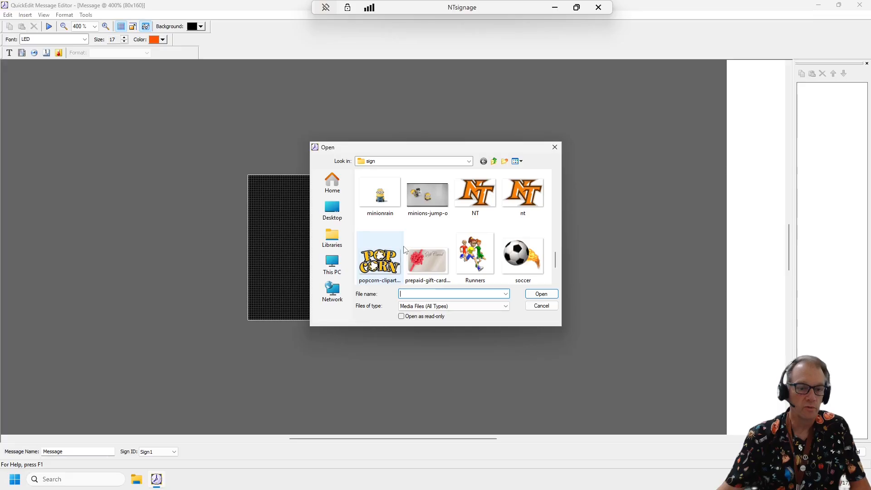
scroll(499, 247, up, 4)
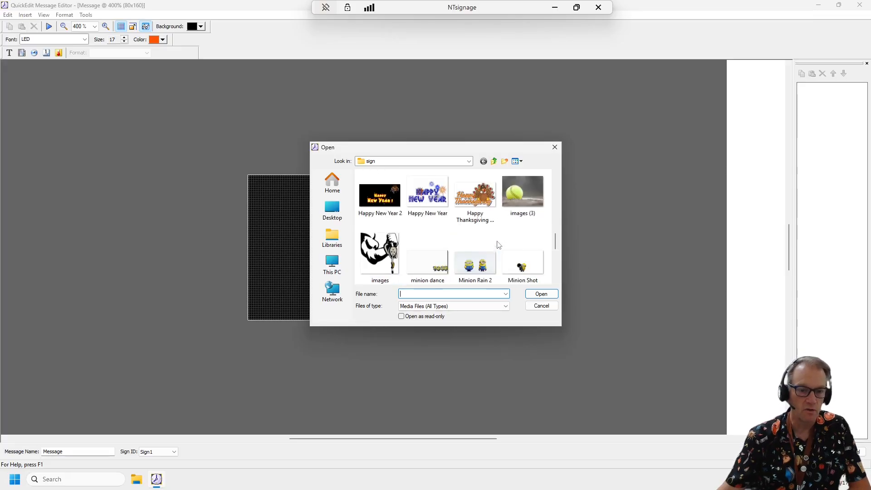
scroll(508, 238, up, 2)
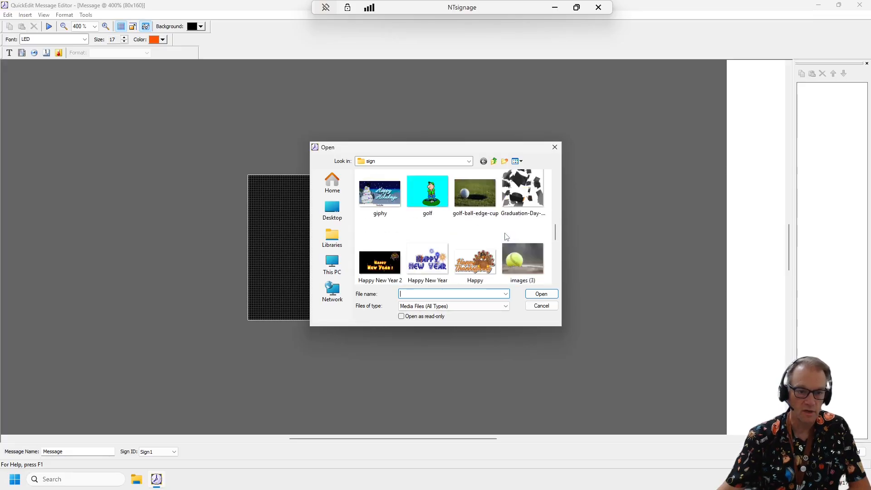
scroll(523, 237, up, 4)
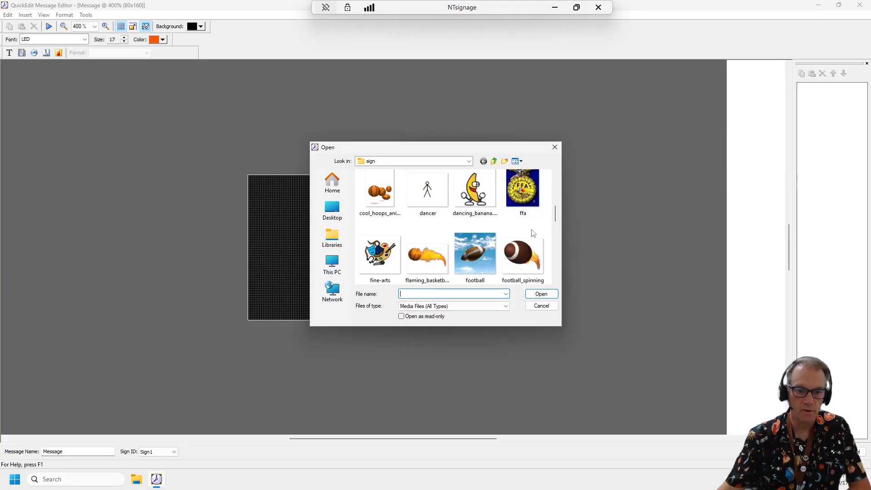
scroll(521, 250, up, 2)
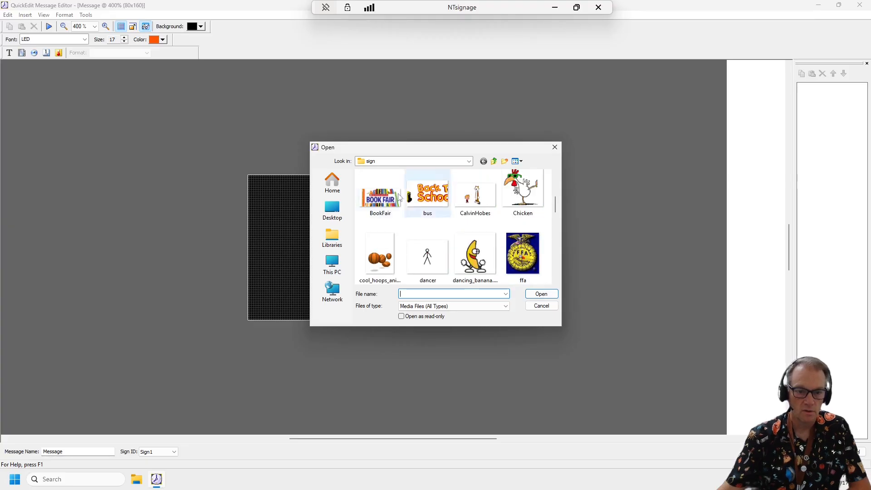
double_click(373, 200)
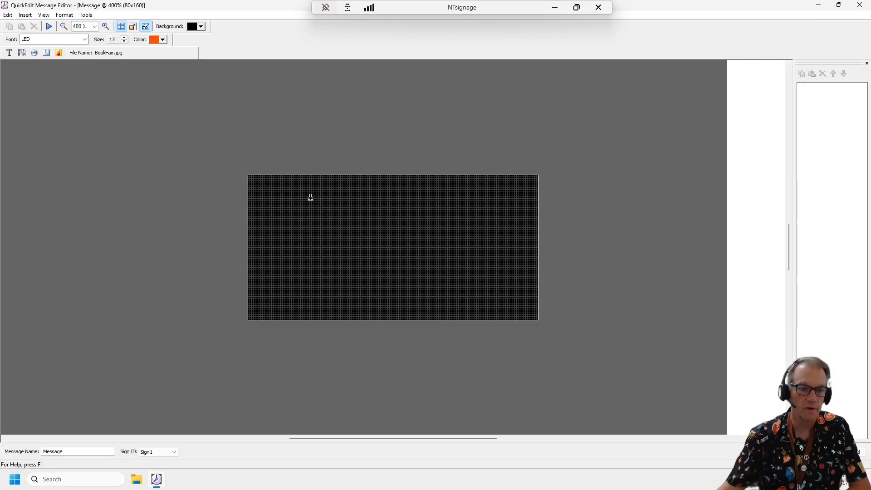
click(378, 233)
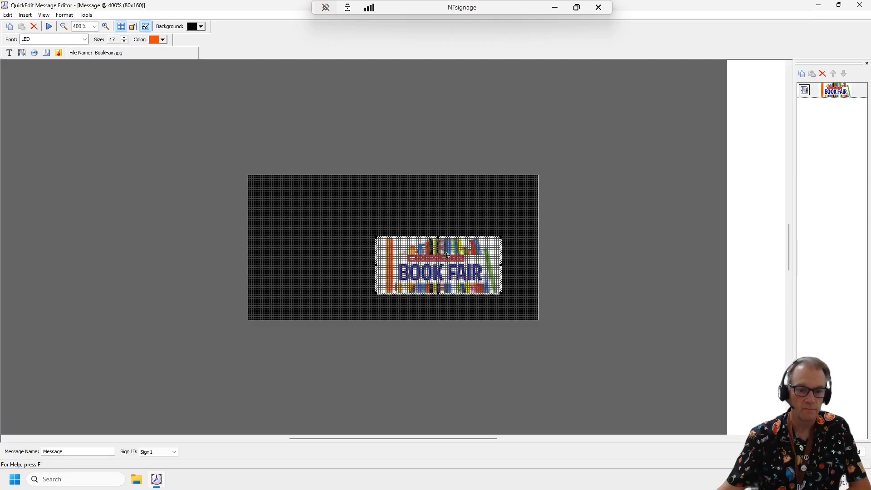
Move the Book Fair picture to the canvas's upper edge and enlarge it to nearly the full width, leaving space below.
drag(428, 255, 309, 192)
drag(384, 232, 525, 300)
drag(417, 240, 419, 240)
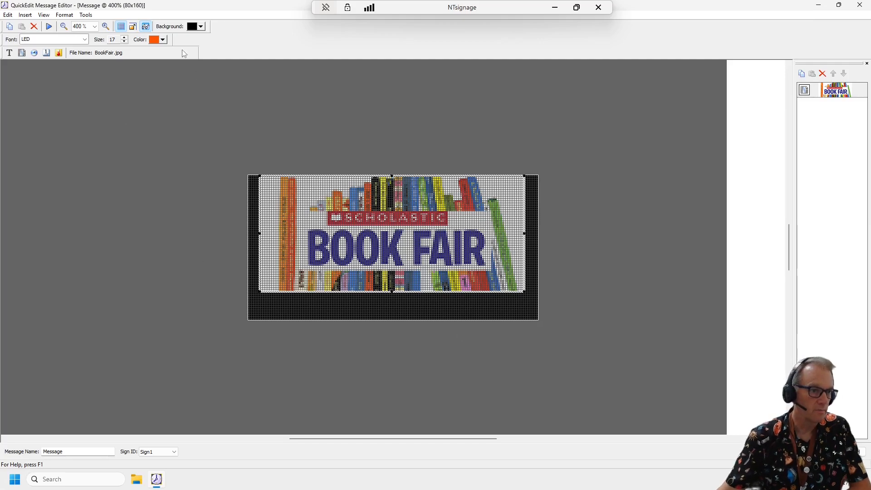
Insert the text "All this week!" and position it directly below the Book Fair picture.
click(26, 16)
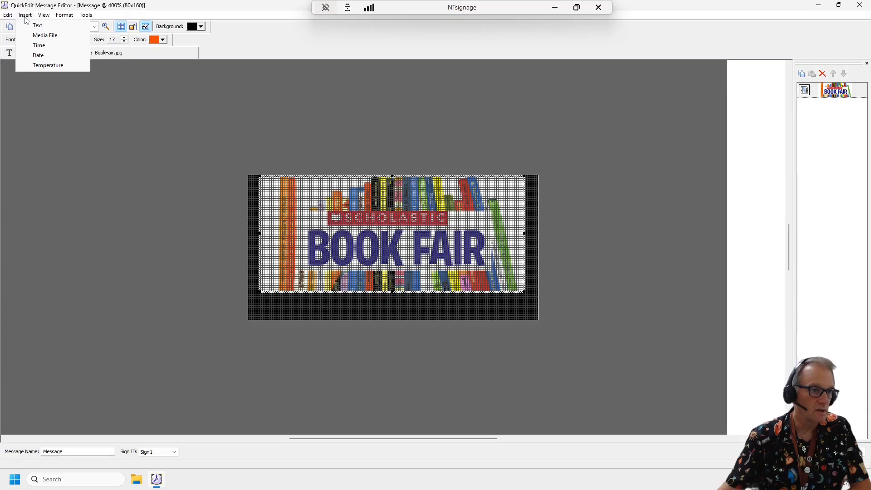
click(37, 26)
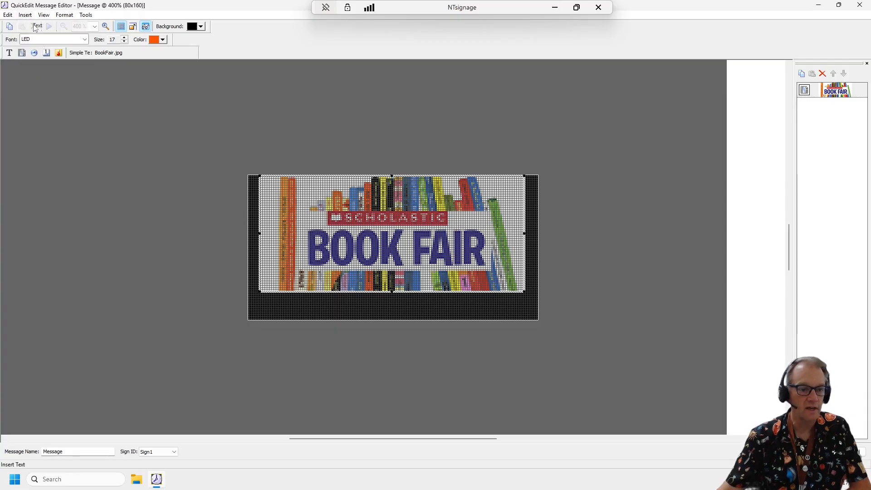
click(285, 311)
text(A)
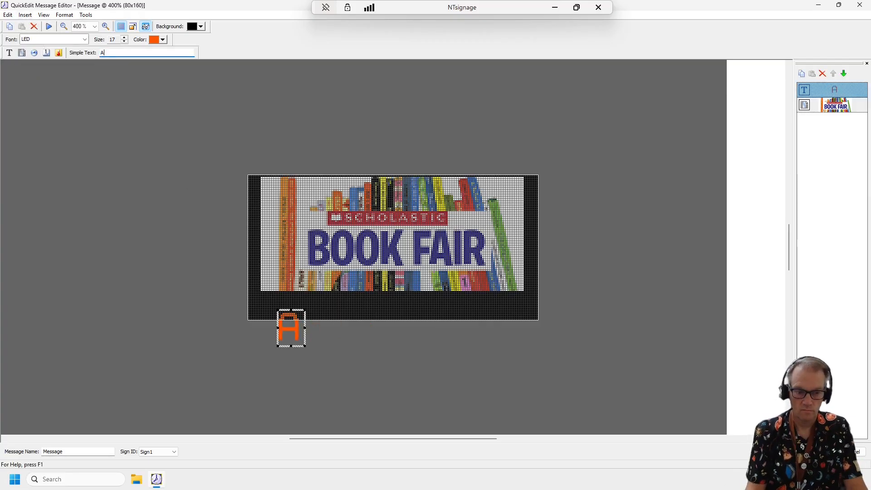
text(ll this )
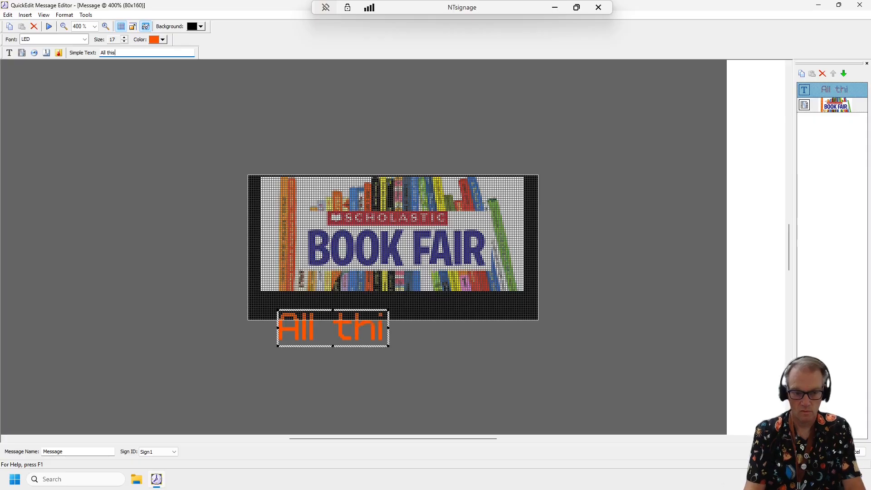
text(week!)
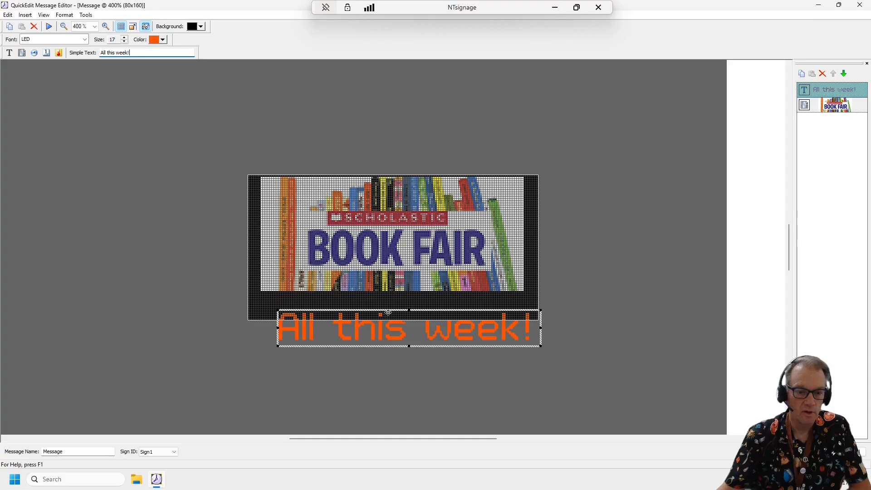
drag(390, 311, 376, 290)
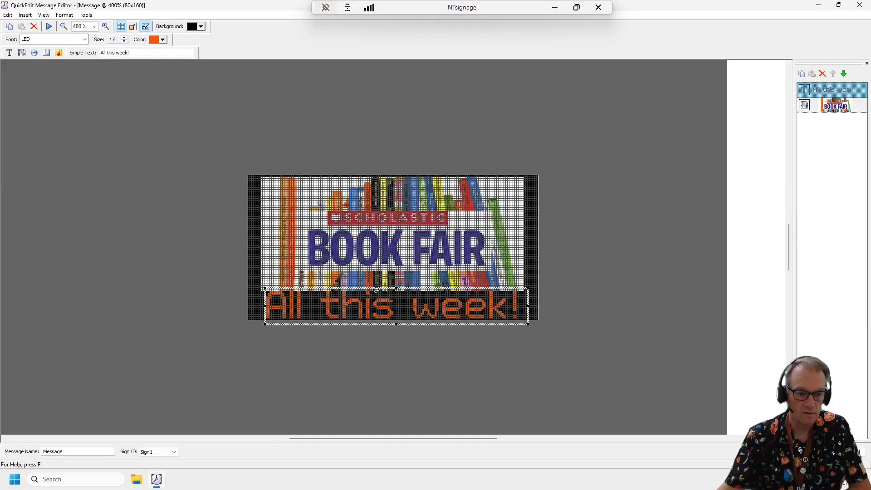
Shrink the Book Fair picture slightly and nudge it so that it fits above the text.
click(376, 263)
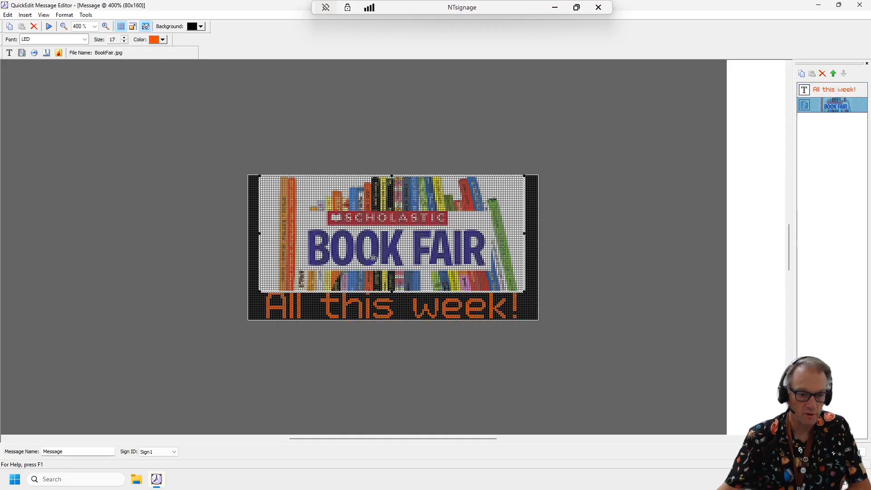
drag(522, 291, 519, 288)
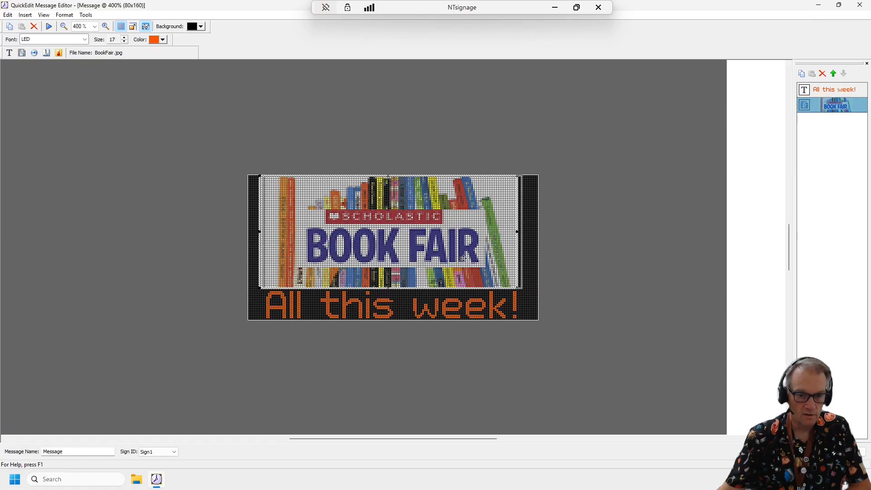
drag(463, 259, 464, 258)
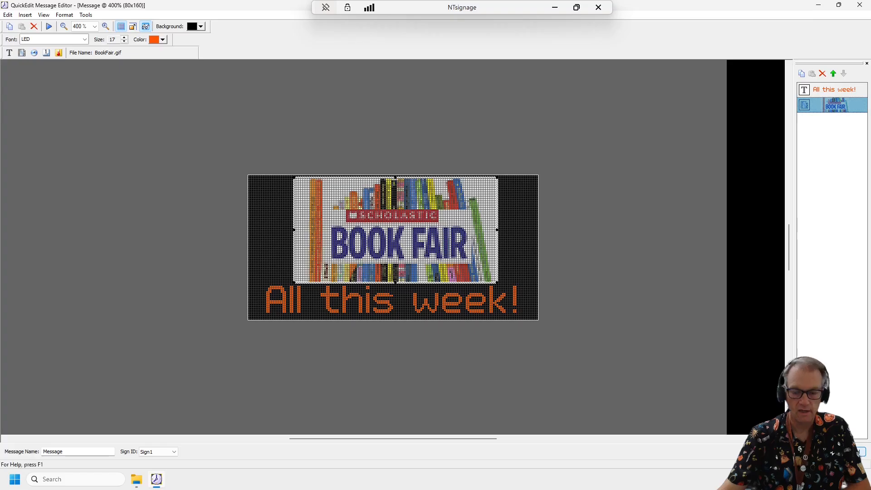
Finish the Book Fair message and confirm its new schedule entry.
key(alt+F4)
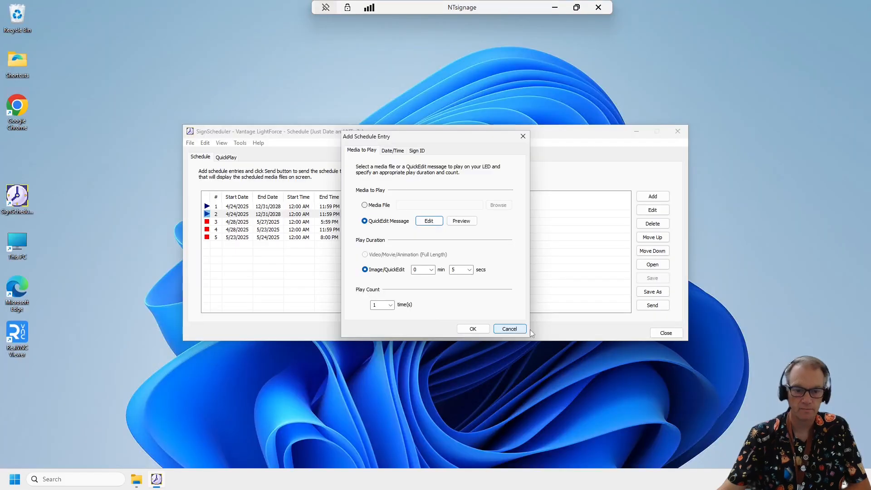
click(479, 331)
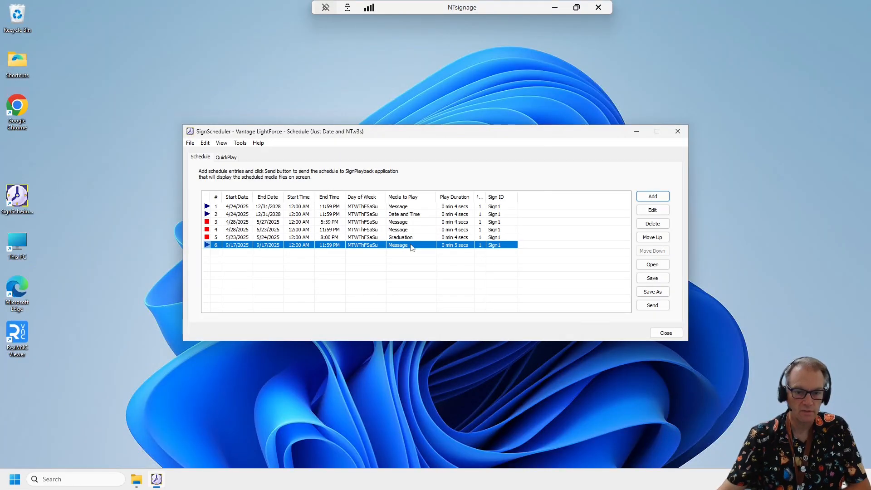
click(652, 210)
click(507, 330)
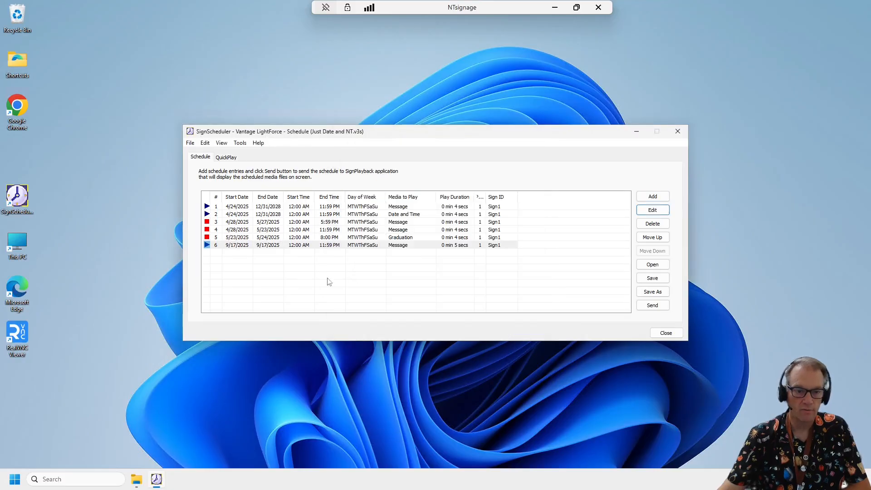
Set the Book Fair entry's end date to 9/19/2025 and its end time to 1:00 PM.
click(653, 210)
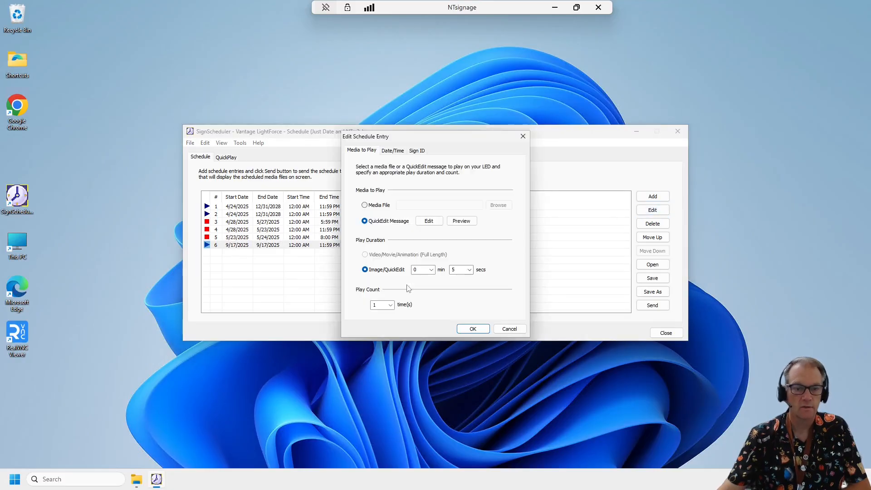
click(393, 152)
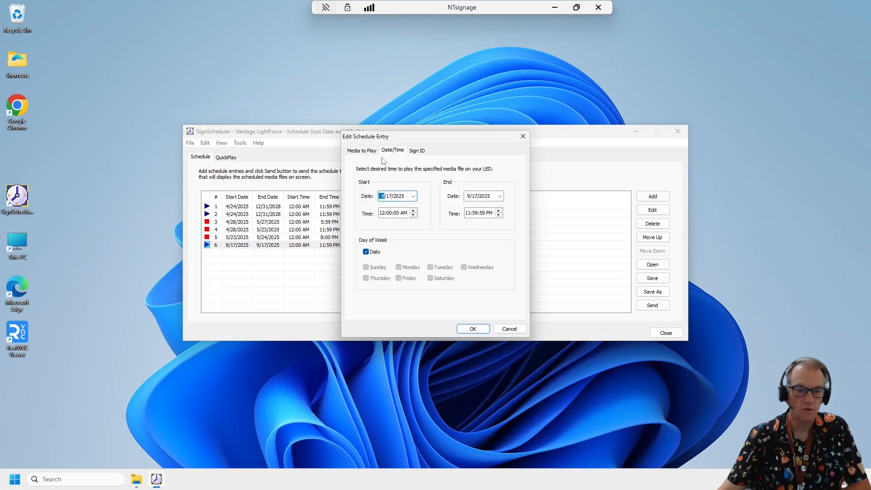
click(500, 196)
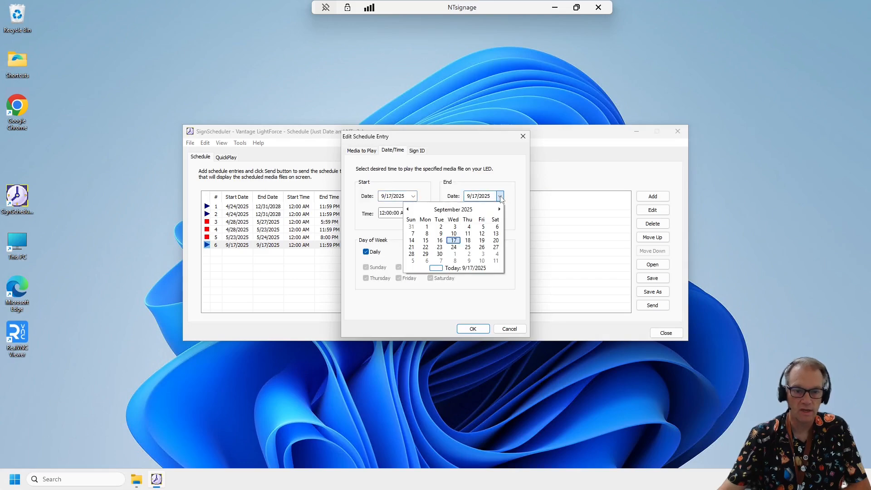
click(482, 240)
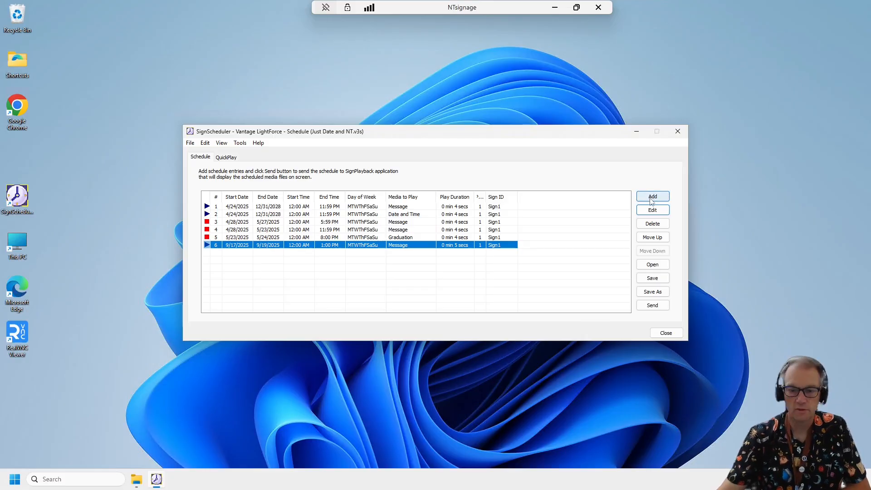
Start another schedule entry that plays a QuickEdit message for 5 seconds, with the end date 9/19/2025.
click(652, 197)
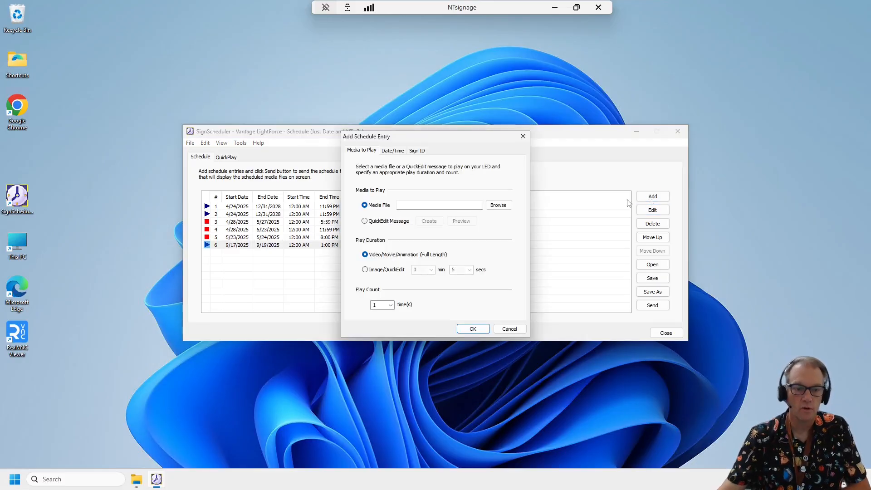
click(364, 221)
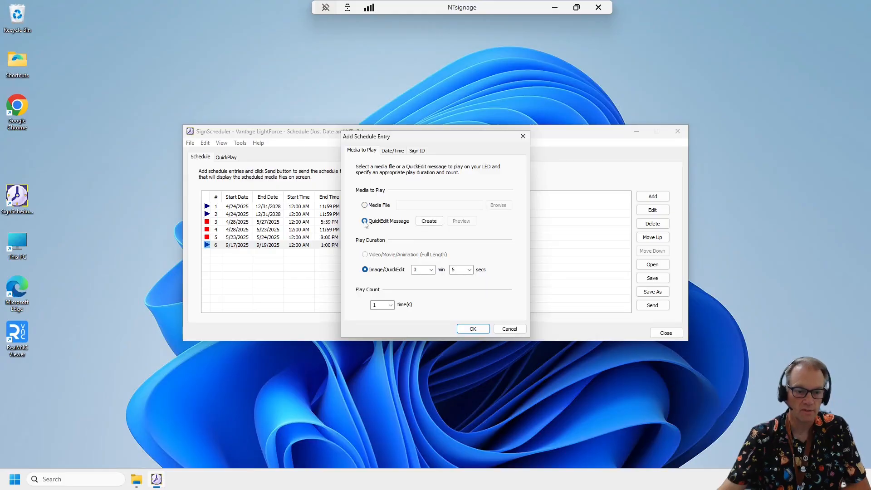
click(391, 150)
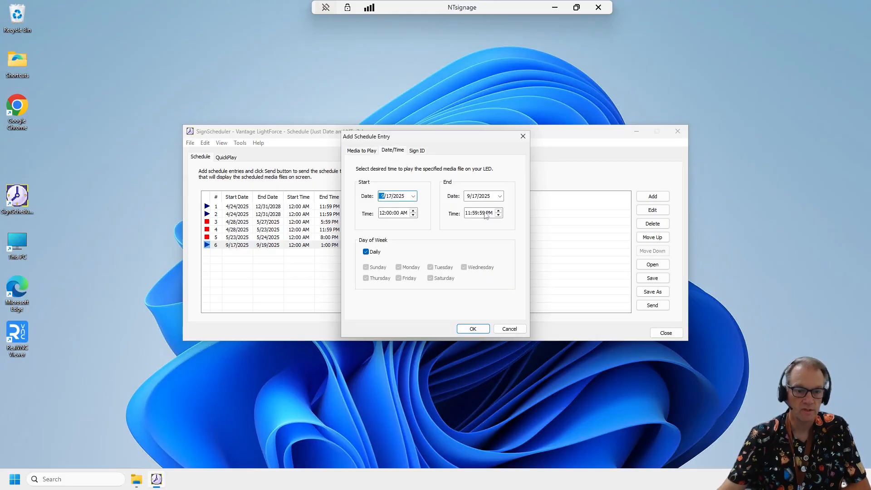
click(500, 196)
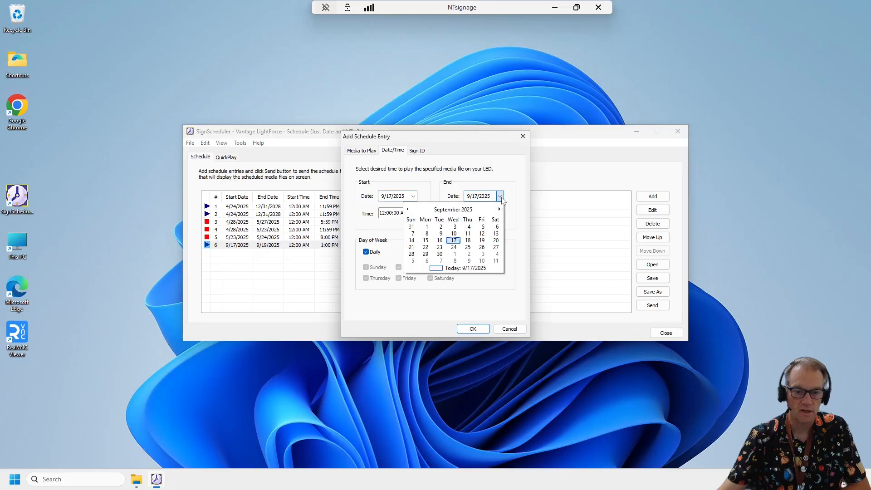
click(482, 243)
Set the new entry's end time to 9:00:00 PM.
click(467, 213)
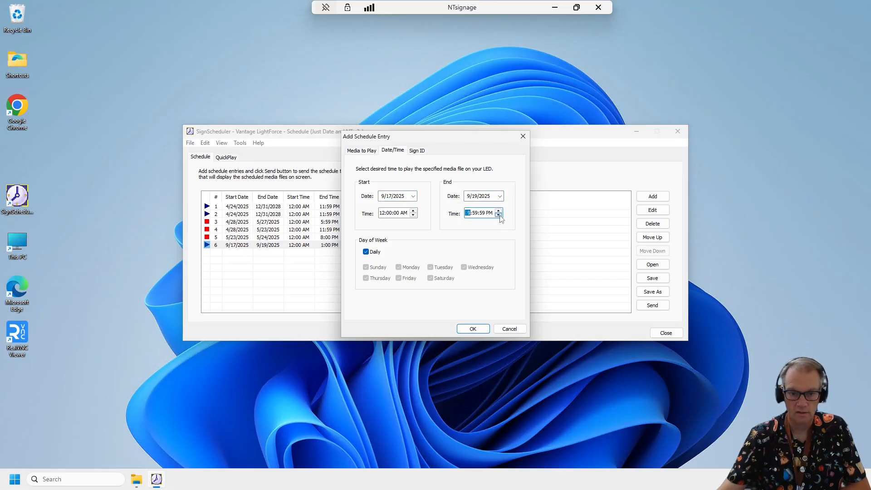
key(Right)
text(00)
key(Right)
text(00)
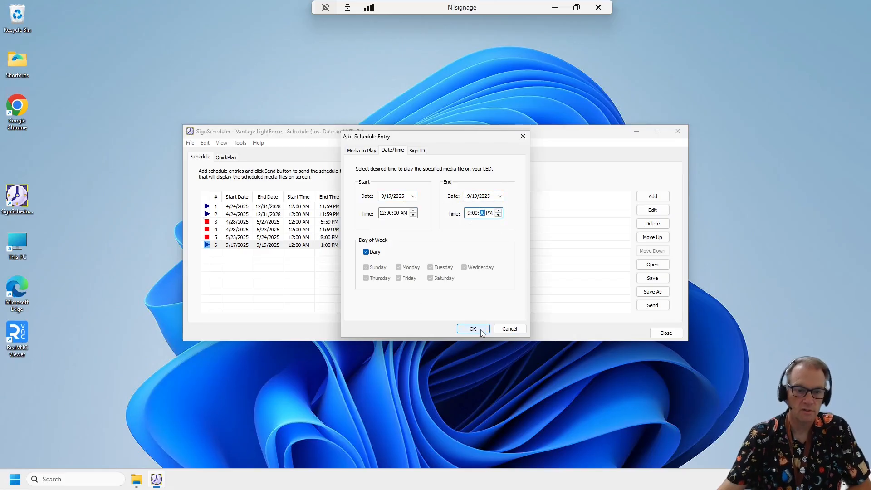
Create the QuickEdit message for the entry ending at 9:00 PM and add the entry to the schedule.
click(473, 329)
key(Return)
click(429, 224)
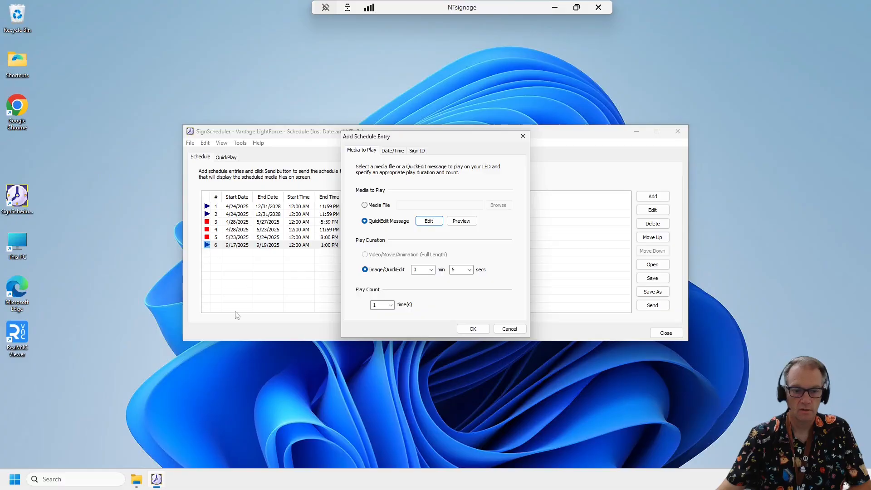
click(474, 329)
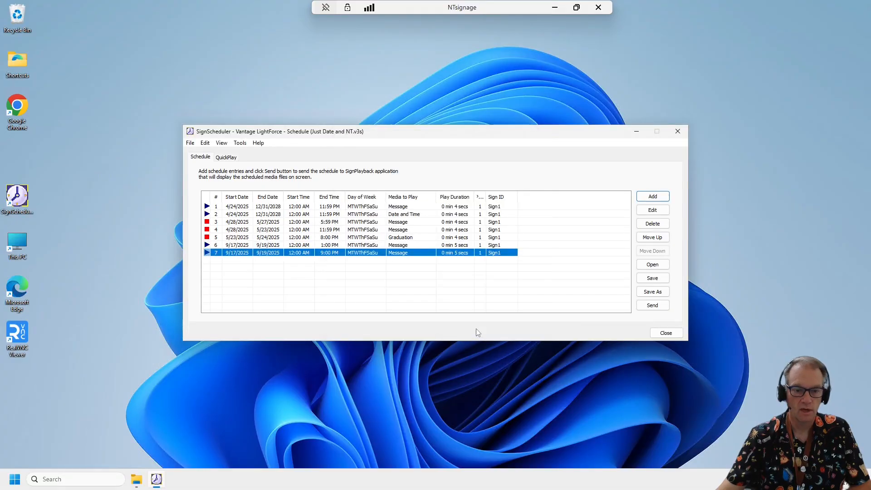
Close SignScheduler, saving the changes to the Just Date and NT schedule, and close the remote session.
click(666, 333)
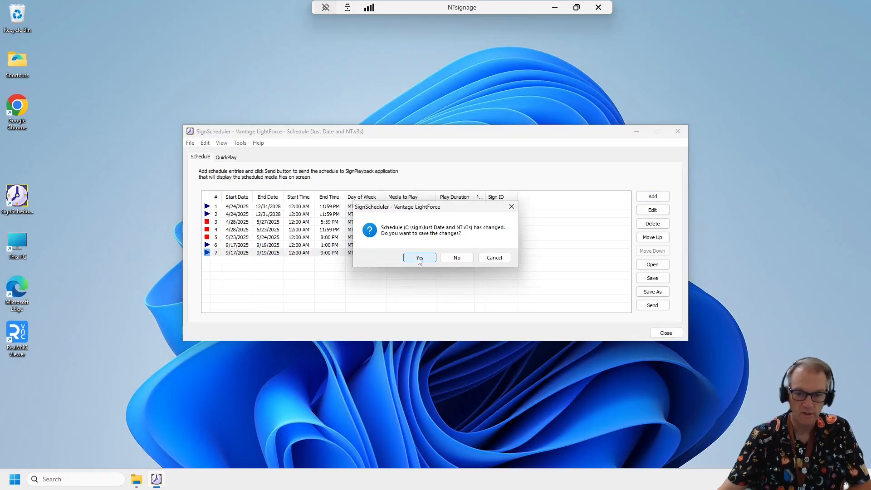
click(419, 258)
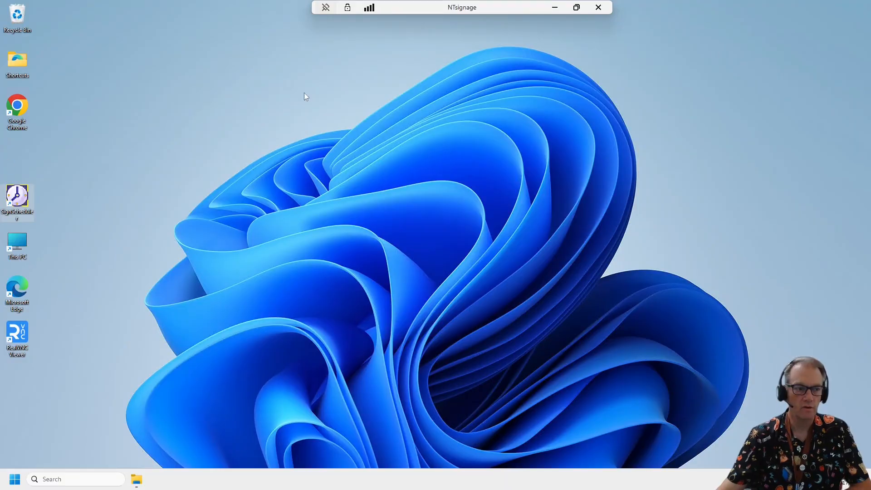
click(599, 10)
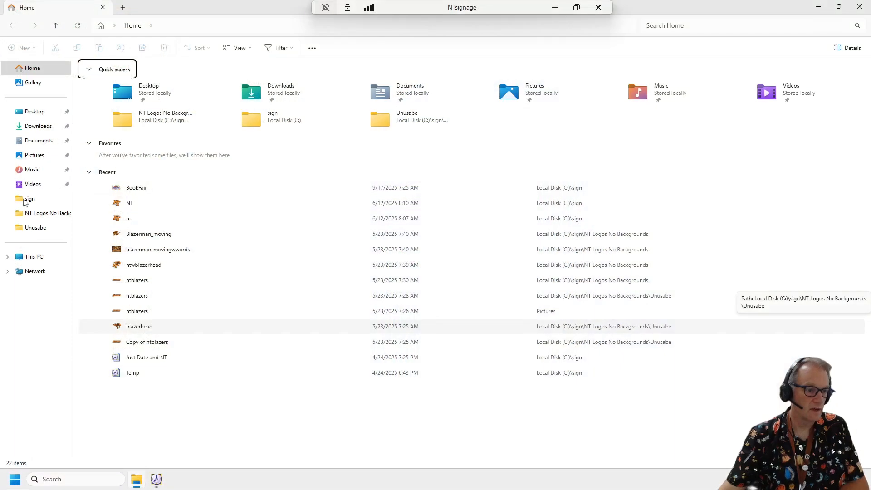
Open the sign folder and view the BookFair image in Paint.
click(26, 199)
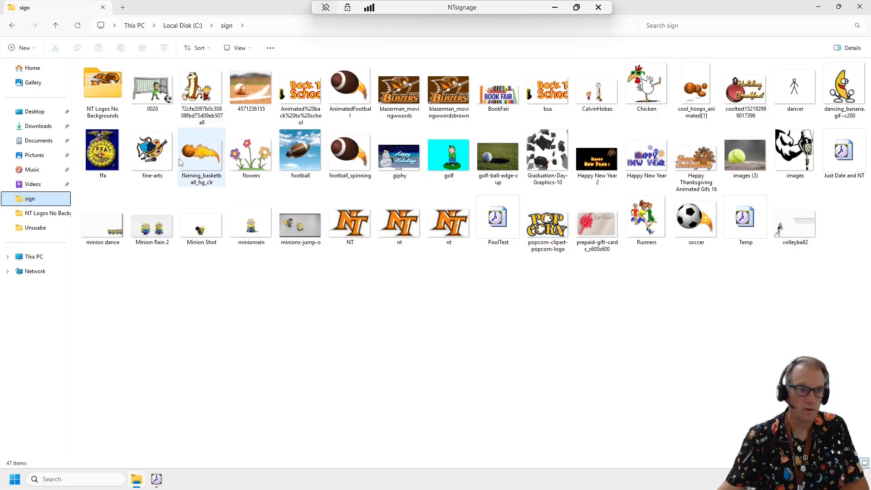
click(494, 107)
double_click(494, 105)
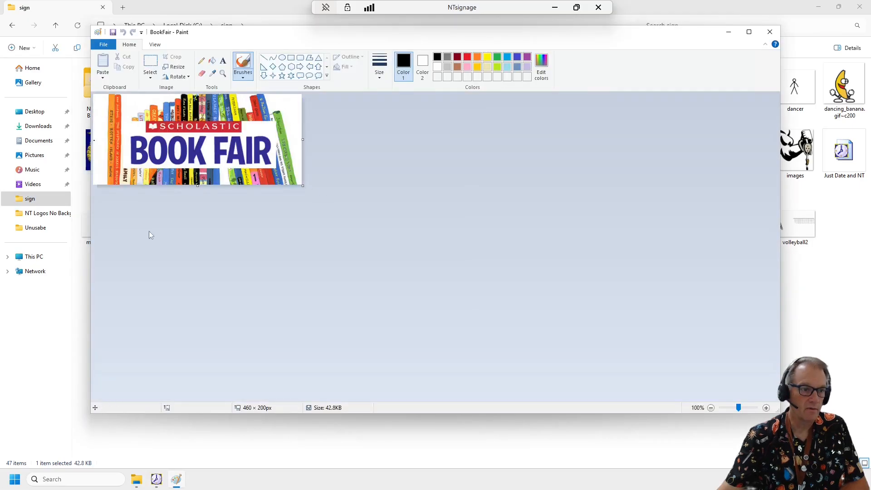
click(770, 32)
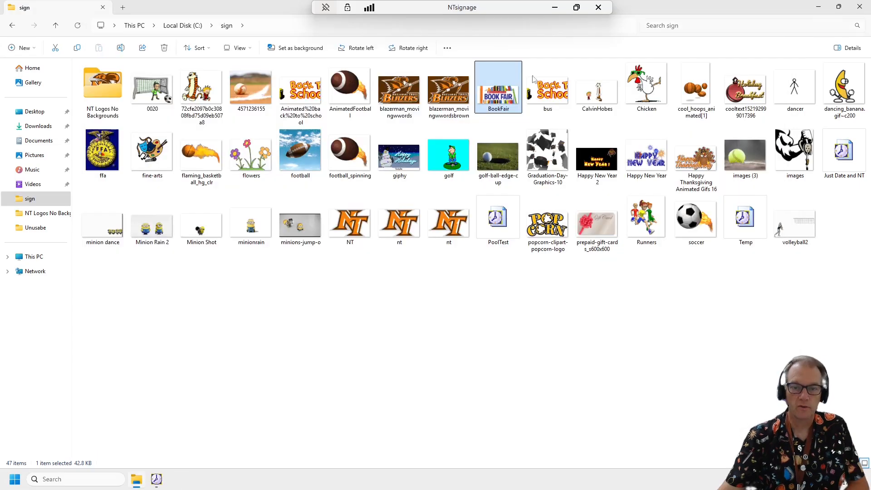
Open the BookFair image from the sign folder in GIMP, maximize the window and dismiss the update notice.
right_click(506, 101)
mouse_move(536, 161)
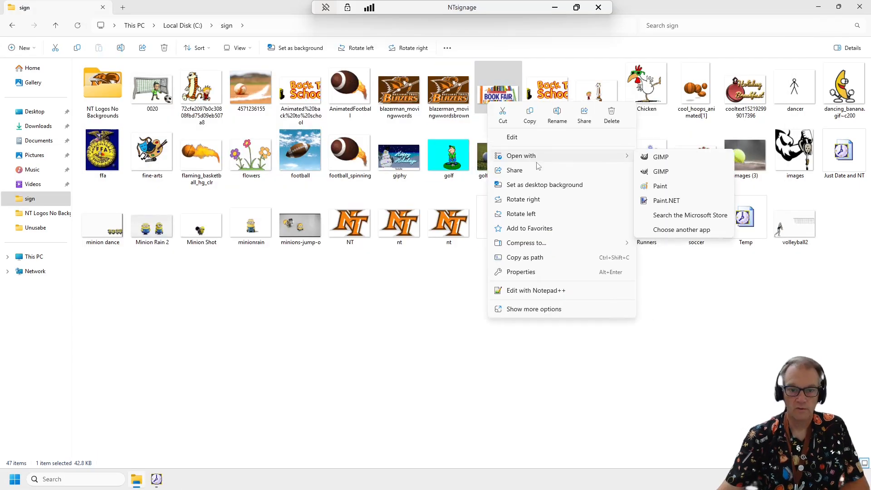
click(511, 94)
right_click(510, 93)
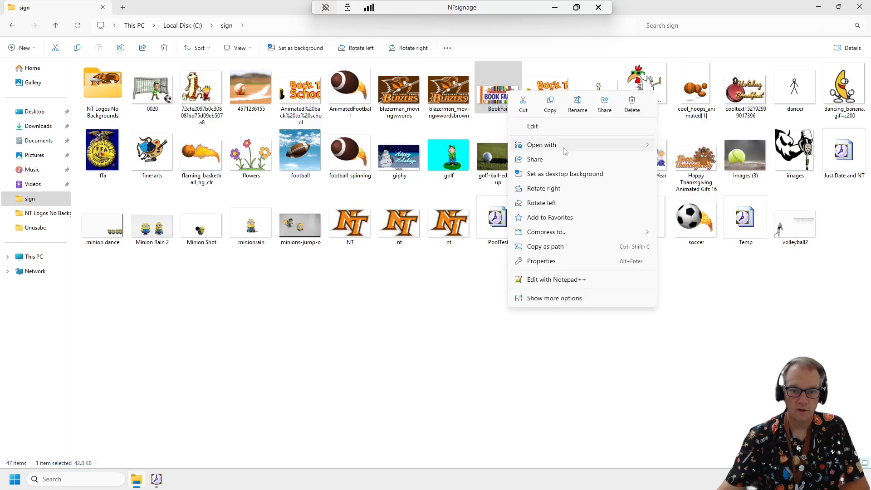
mouse_move(565, 152)
click(683, 148)
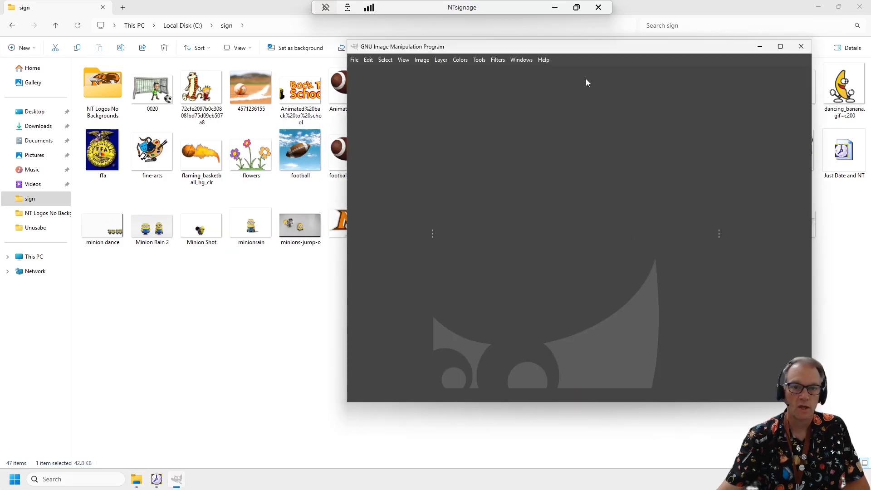
click(780, 46)
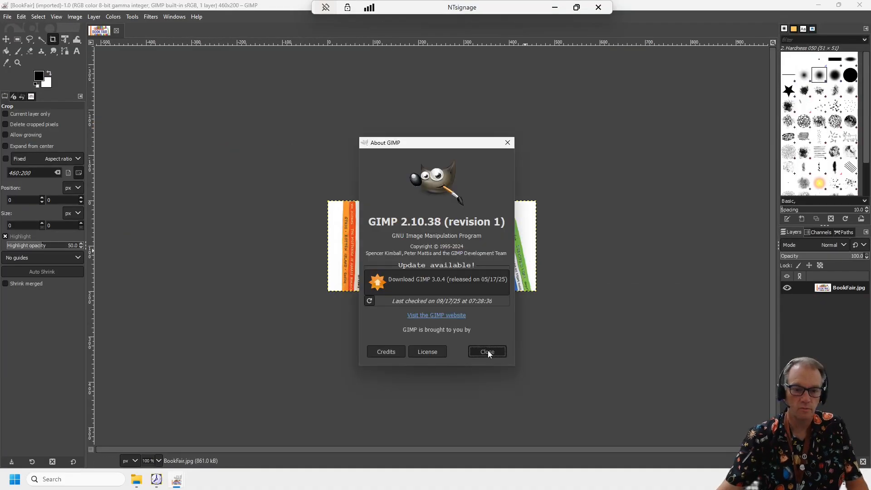
click(487, 352)
Set the foreground color to bright green, HTML notation 00d700.
scroll(583, 245, up, 2)
drag(372, 452, 268, 450)
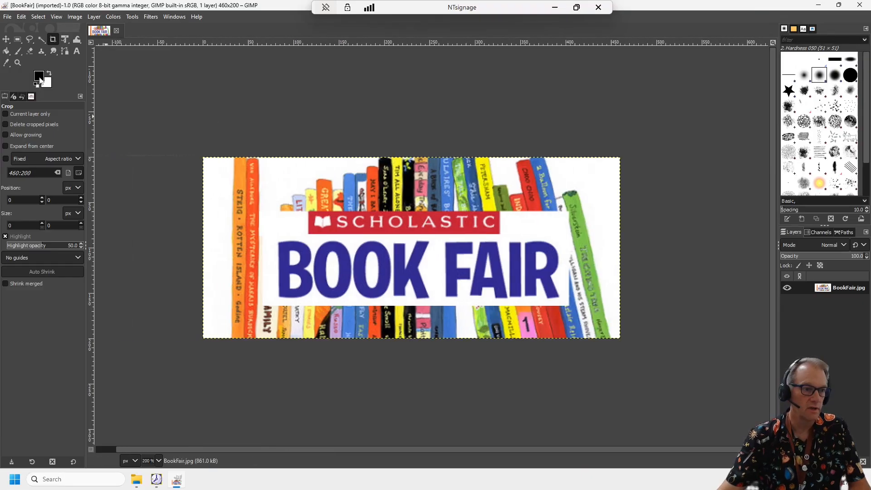
click(40, 80)
click(141, 51)
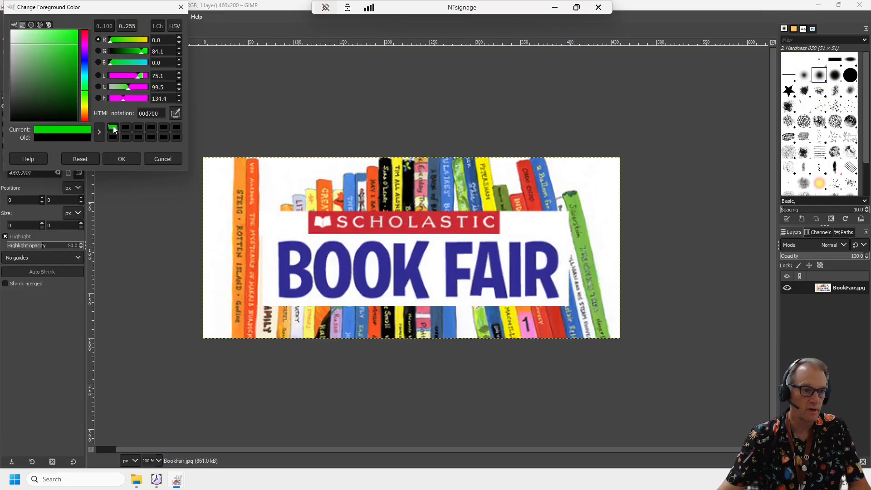
click(124, 159)
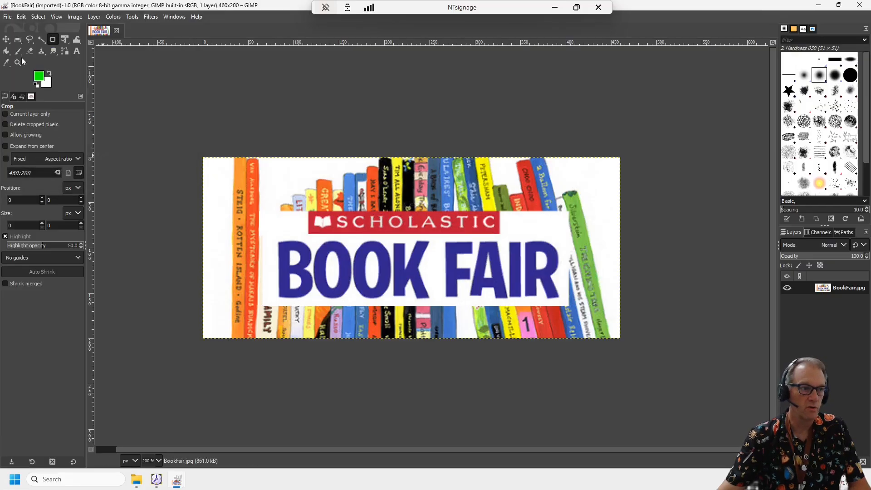
Bucket-fill the white background areas around the books and lettering with green.
click(6, 51)
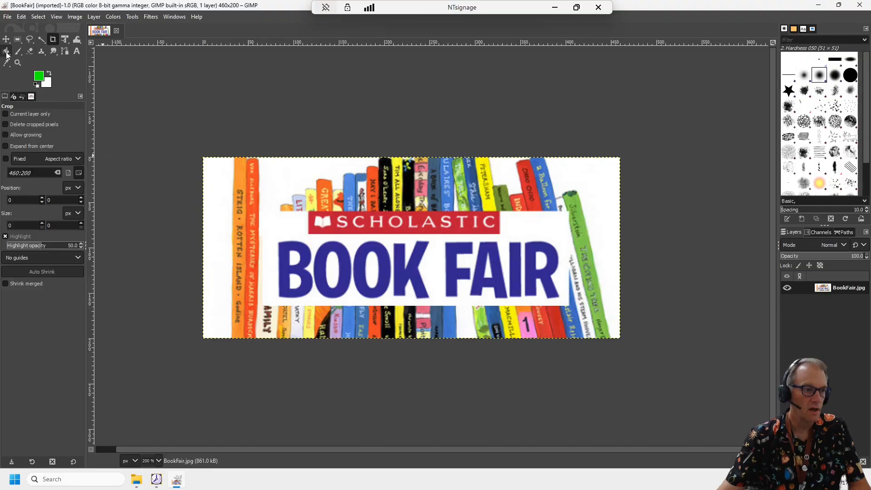
click(225, 172)
click(291, 171)
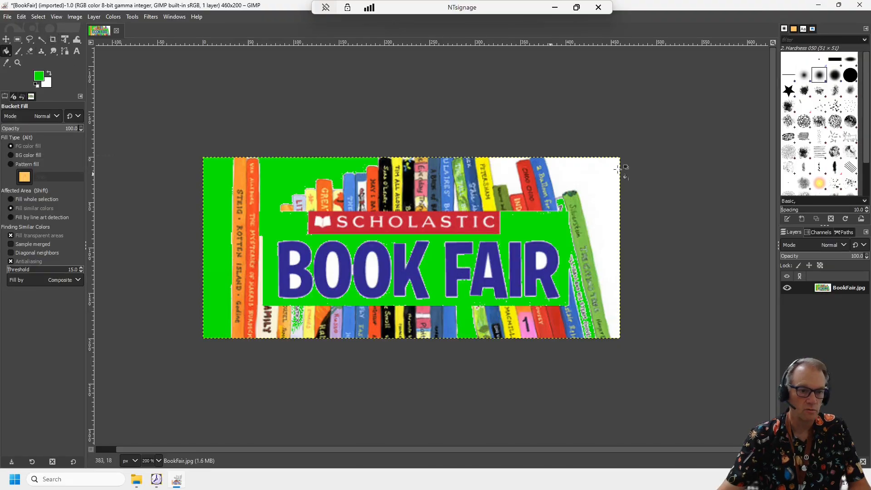
click(593, 174)
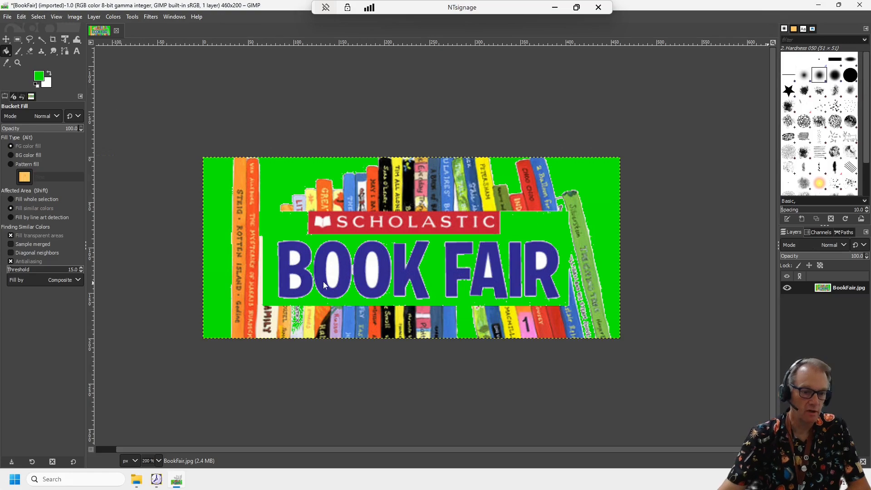
Fill the enclosed white gaps inside the BOOK FAIR letters with the same green.
click(333, 270)
click(371, 270)
click(295, 257)
click(296, 279)
click(541, 262)
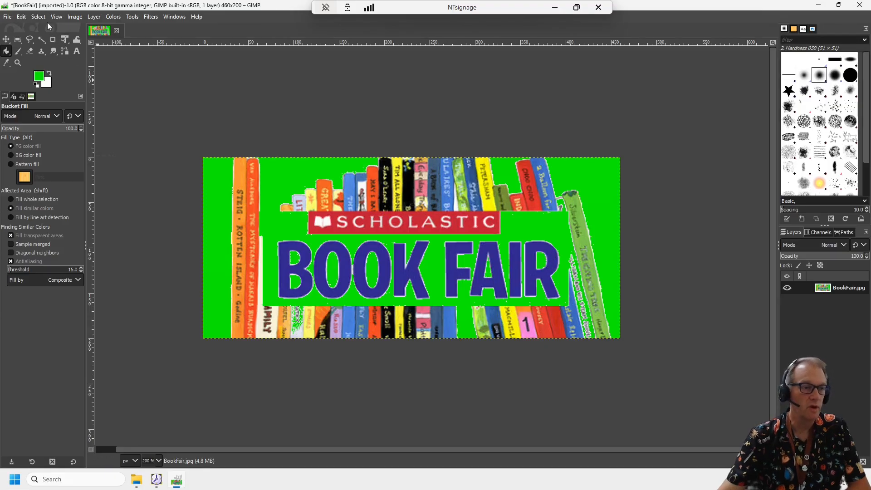
Add an alpha channel to the BookFair layer so that it supports transparency.
click(93, 19)
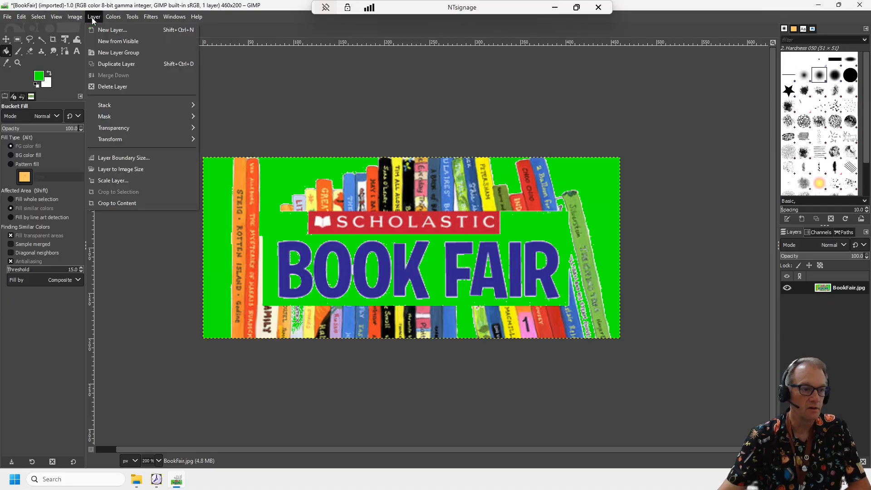
mouse_move(129, 129)
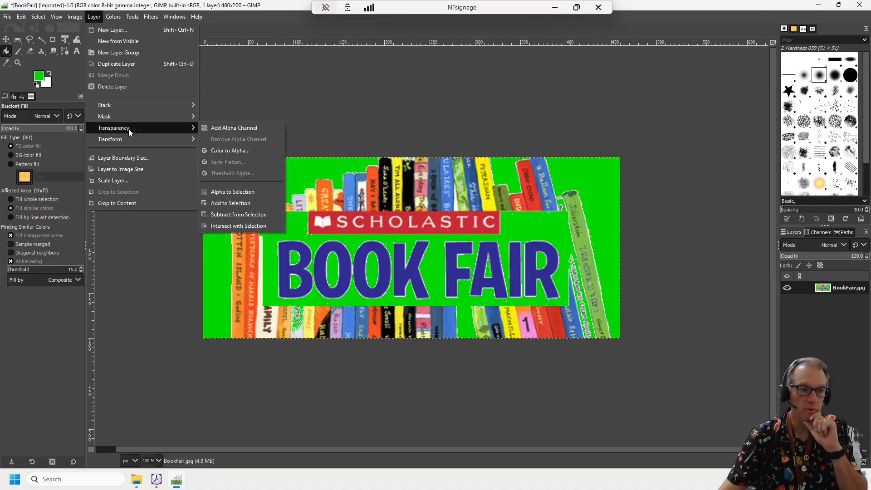
click(247, 129)
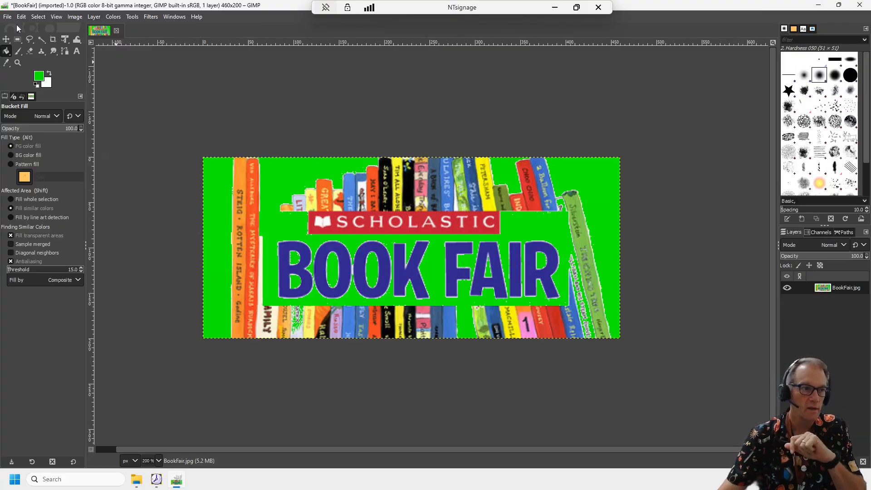
Select all the green areas of the image by color and delete them to make the background transparent.
click(38, 17)
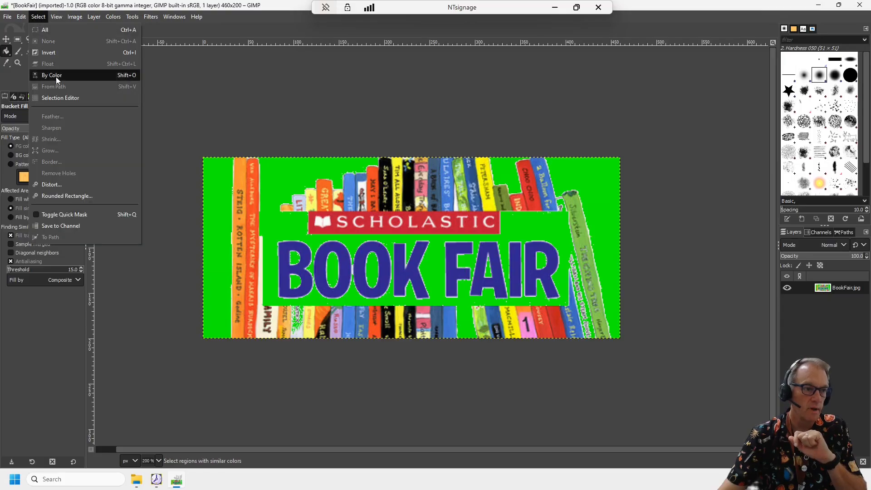
click(55, 75)
click(220, 175)
key(Delete)
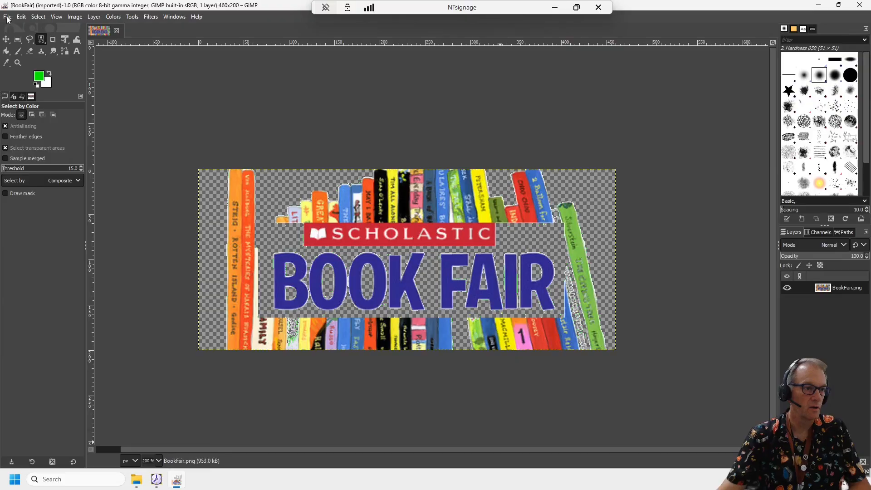
Export the image to the sign folder as BookFair.gif and close GIMP.
click(7, 17)
click(40, 170)
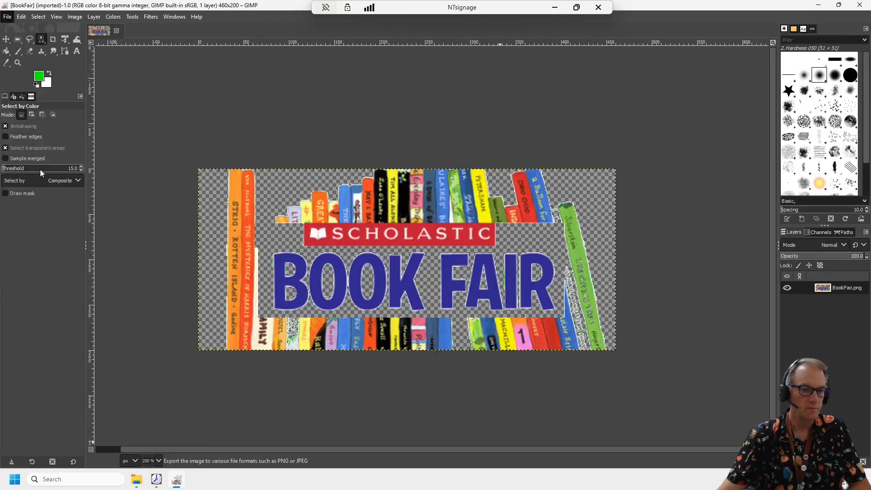
double_click(82, 99)
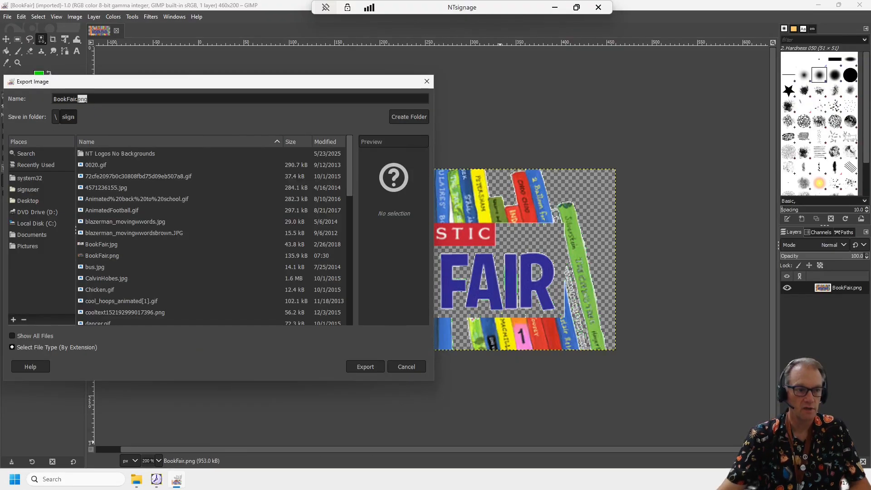
text(g)
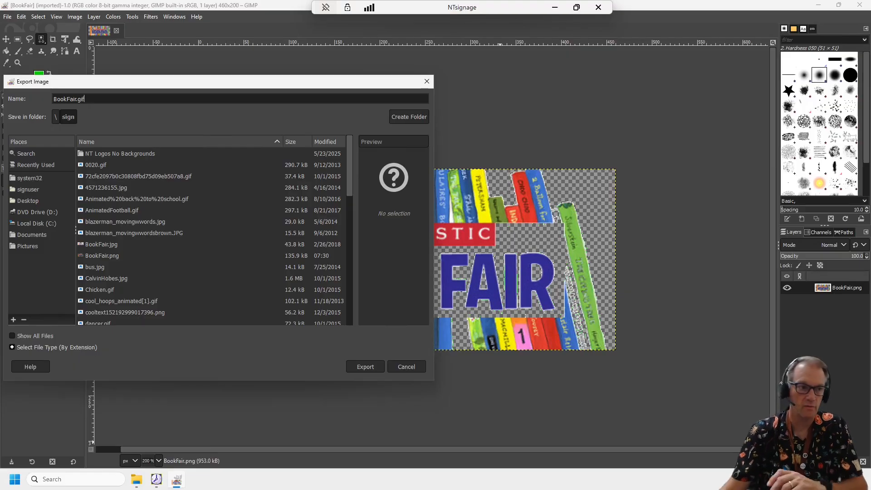
click(372, 366)
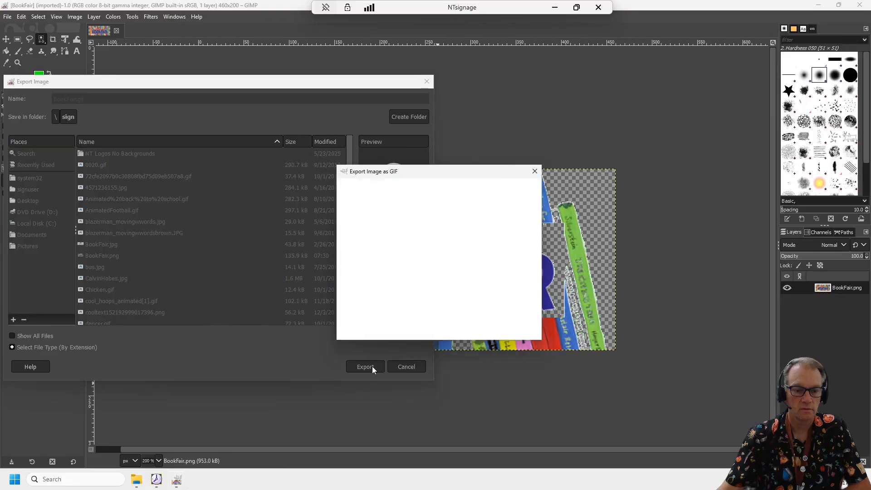
click(481, 330)
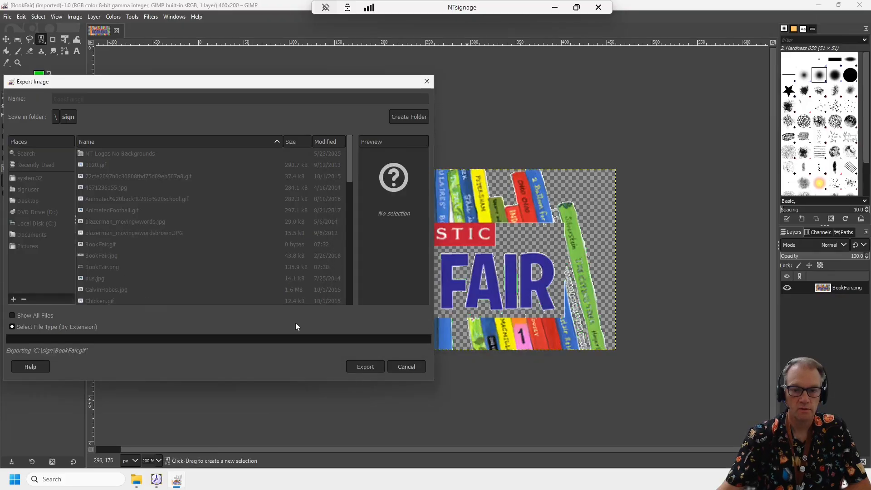
click(860, 5)
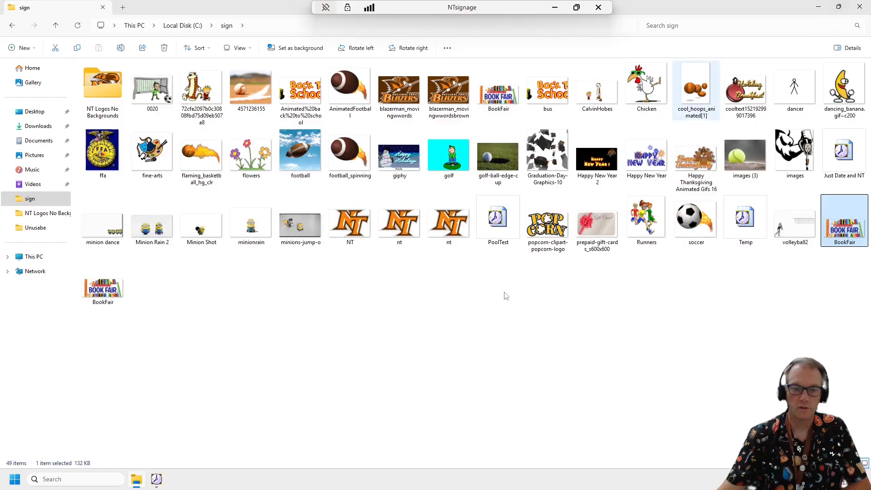